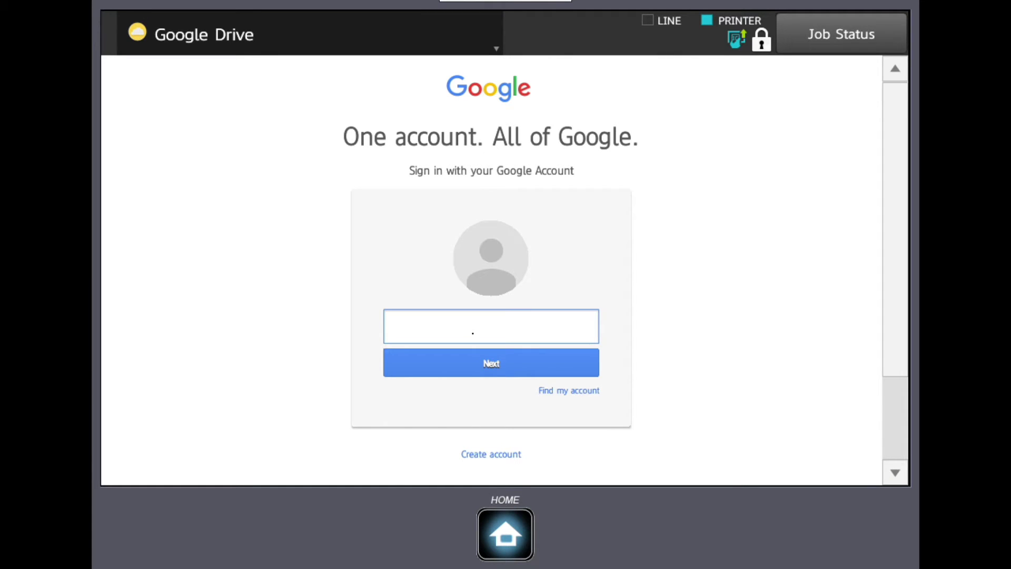
# Step: Enter the Google account email on the on-screen keyboard and continue to the password page
pyautogui.click(473, 333)
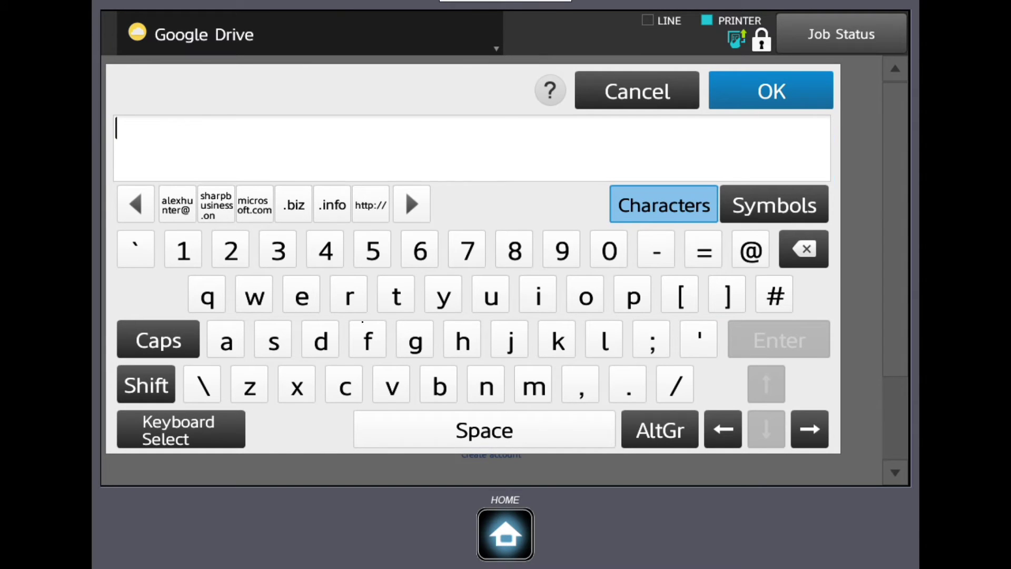
pyautogui.click(254, 295)
pyautogui.click(396, 296)
pyautogui.click(352, 296)
pyautogui.click(227, 341)
pyautogui.click(539, 291)
pyautogui.click(488, 388)
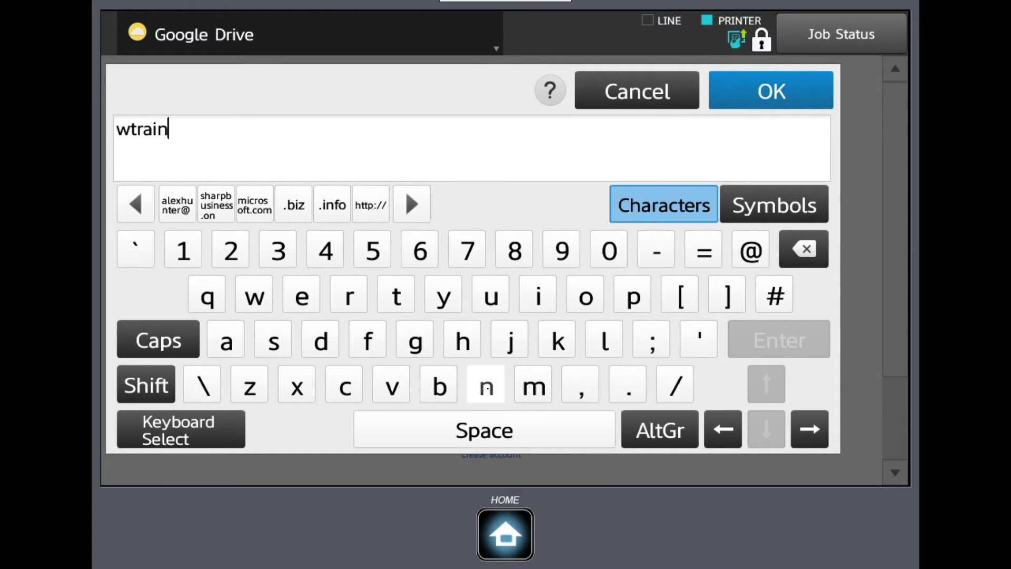
pyautogui.click(538, 294)
pyautogui.click(485, 386)
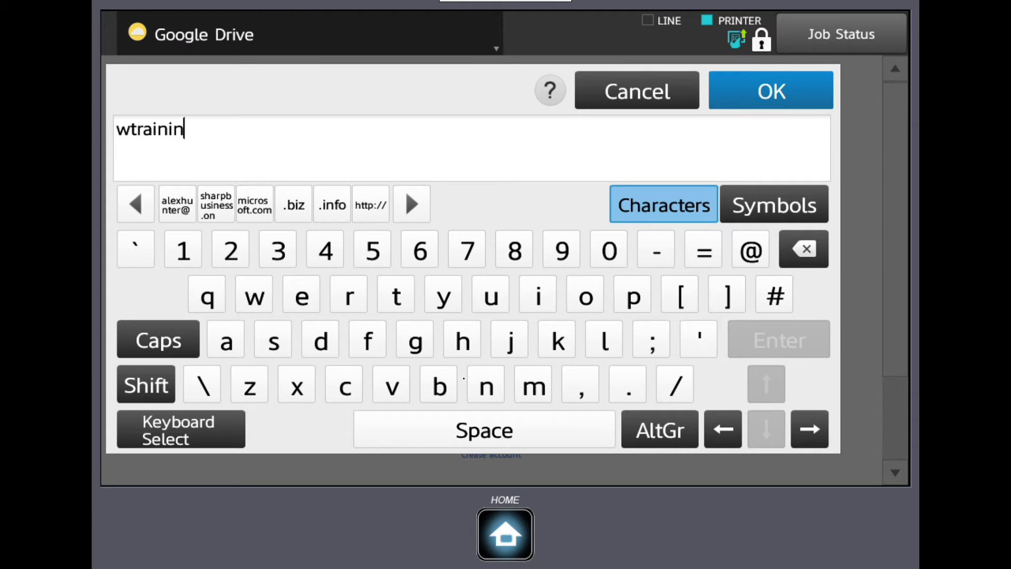
pyautogui.click(416, 341)
pyautogui.click(183, 249)
pyautogui.click(230, 249)
pyautogui.click(767, 92)
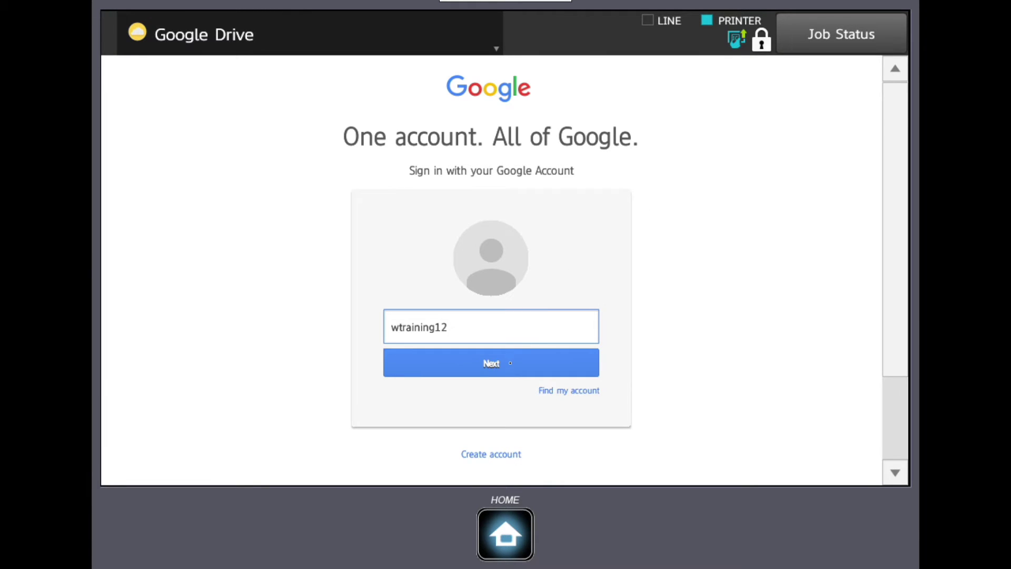
pyautogui.click(511, 364)
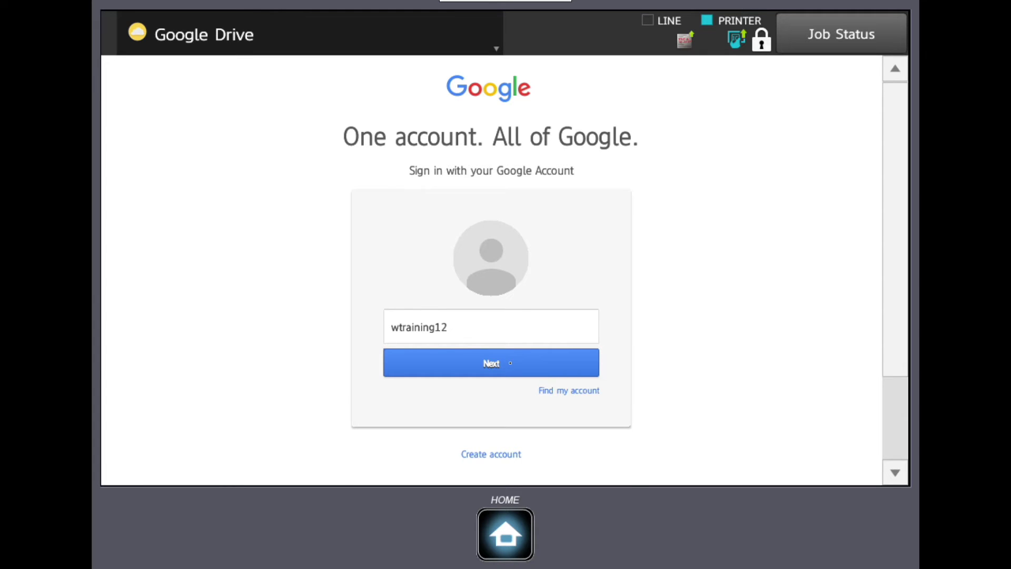
# Step: Type the account password into the Google password field and confirm it
pyautogui.click(511, 362)
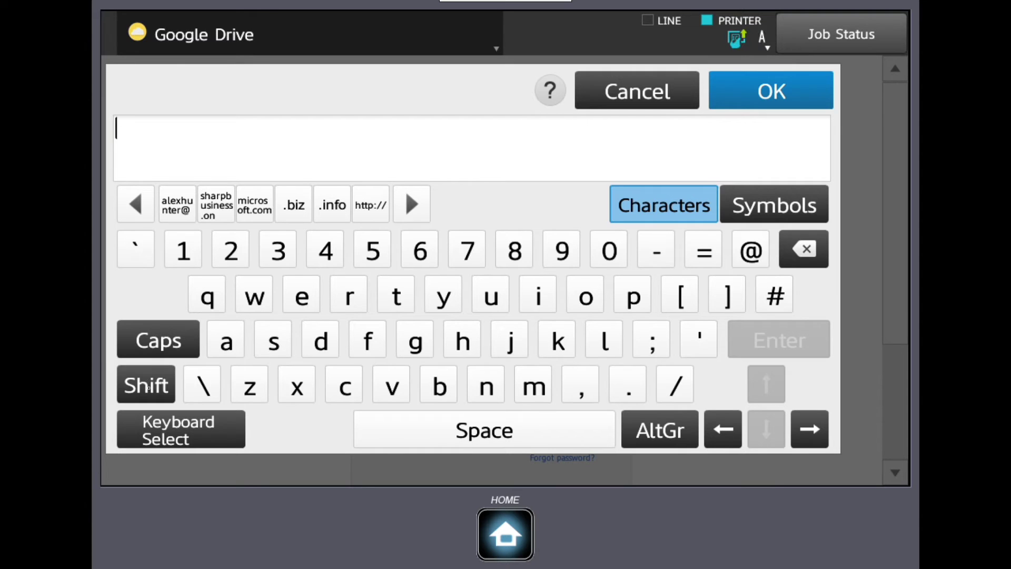
pyautogui.click(146, 384)
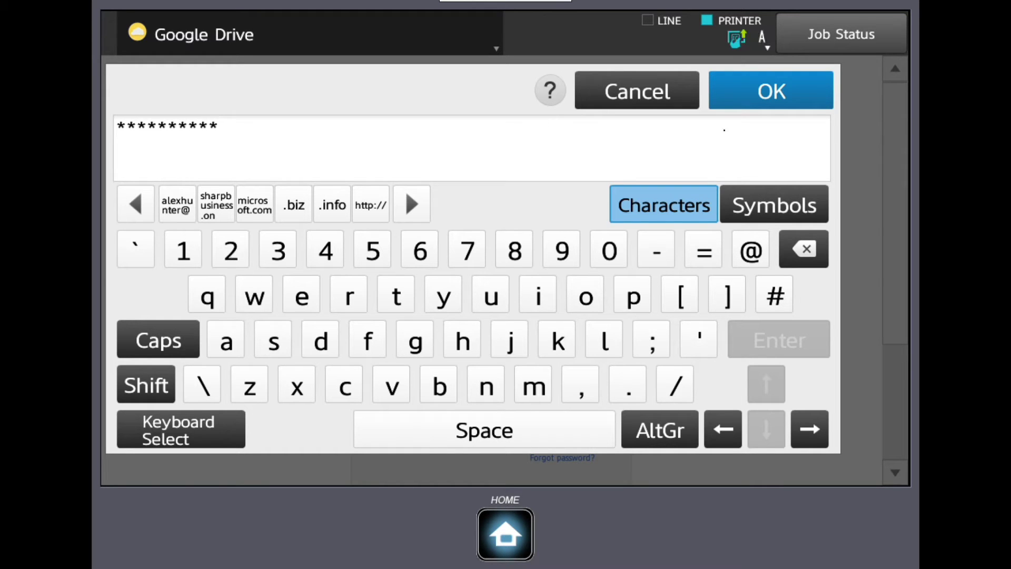
pyautogui.click(783, 100)
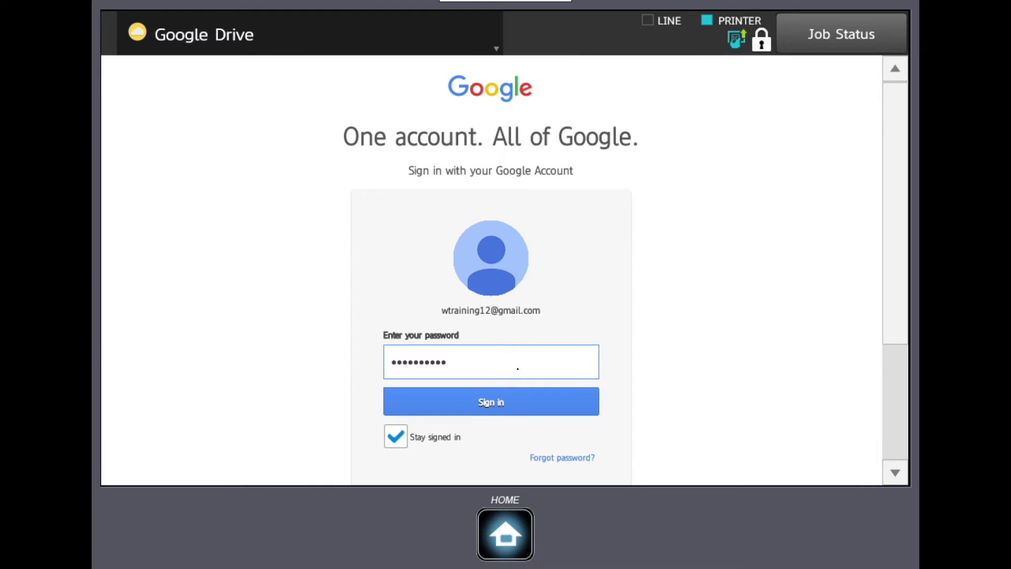
# Step: Sign in to Google and allow Cloud Connector access to Google Drive
pyautogui.click(514, 402)
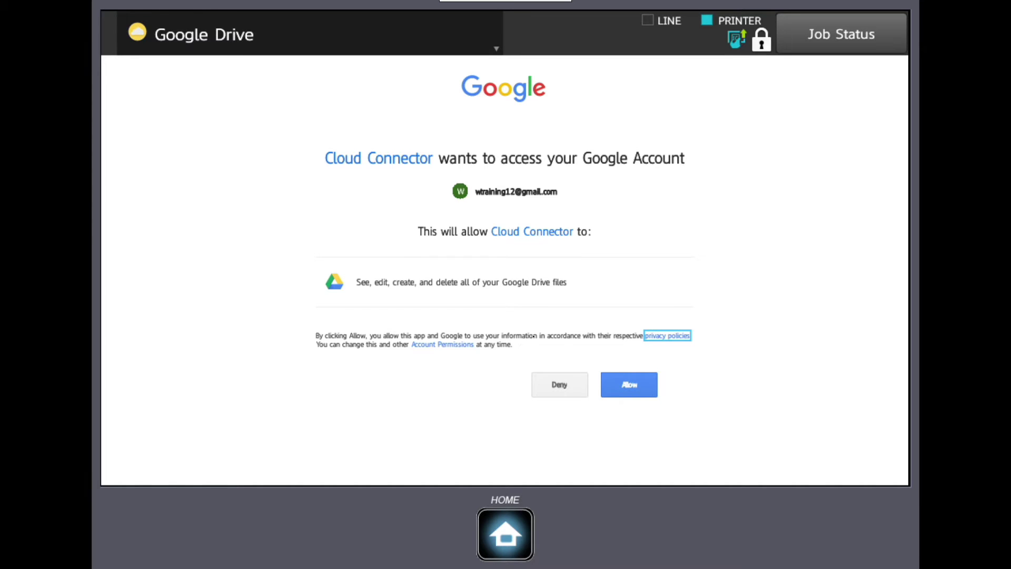
pyautogui.click(626, 386)
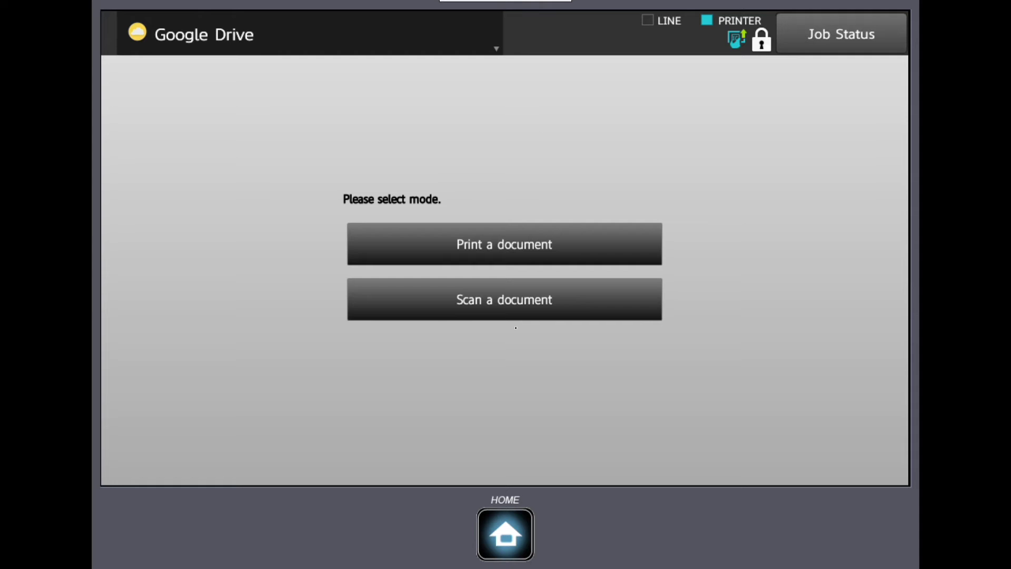
# Step: Choose Scan a document and name the scan file 'Test doc'
pyautogui.click(450, 309)
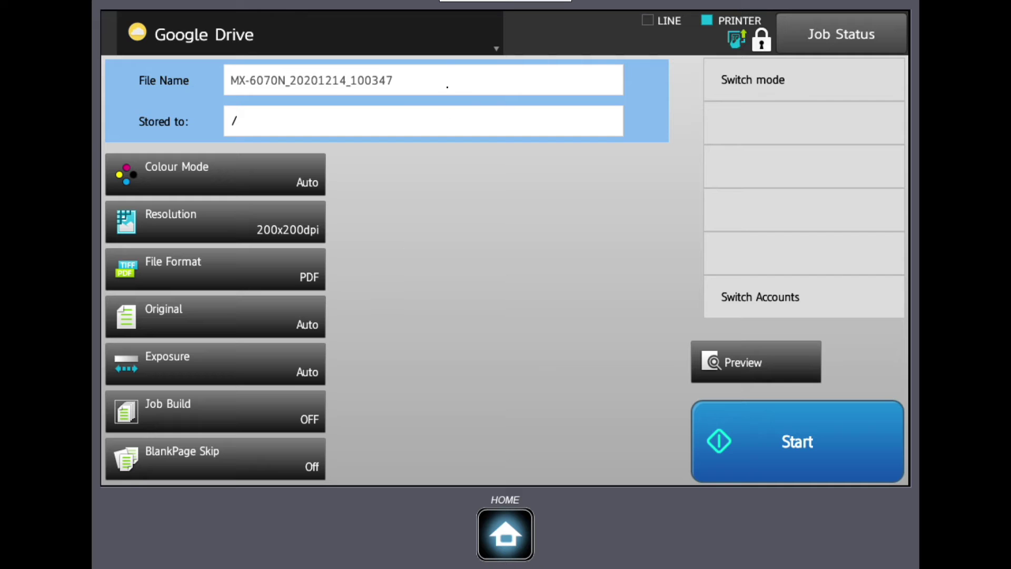
pyautogui.click(483, 80)
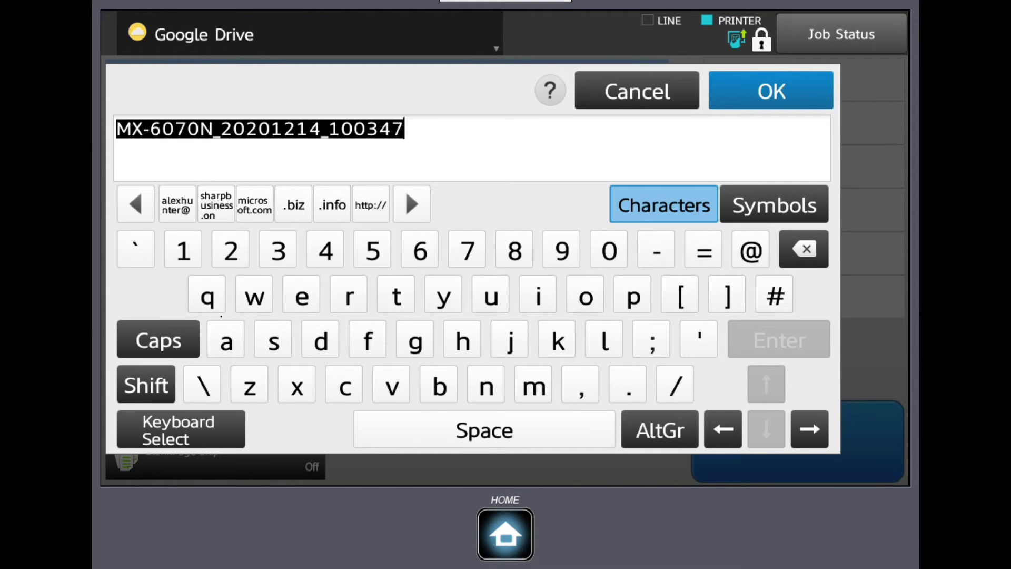
pyautogui.click(146, 384)
pyautogui.click(396, 295)
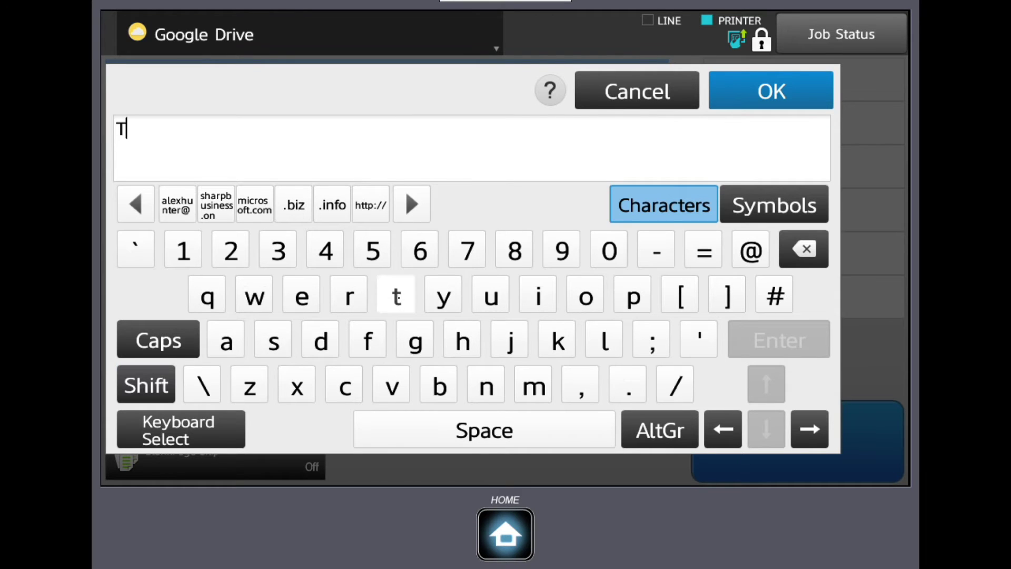
pyautogui.click(302, 296)
pyautogui.click(274, 339)
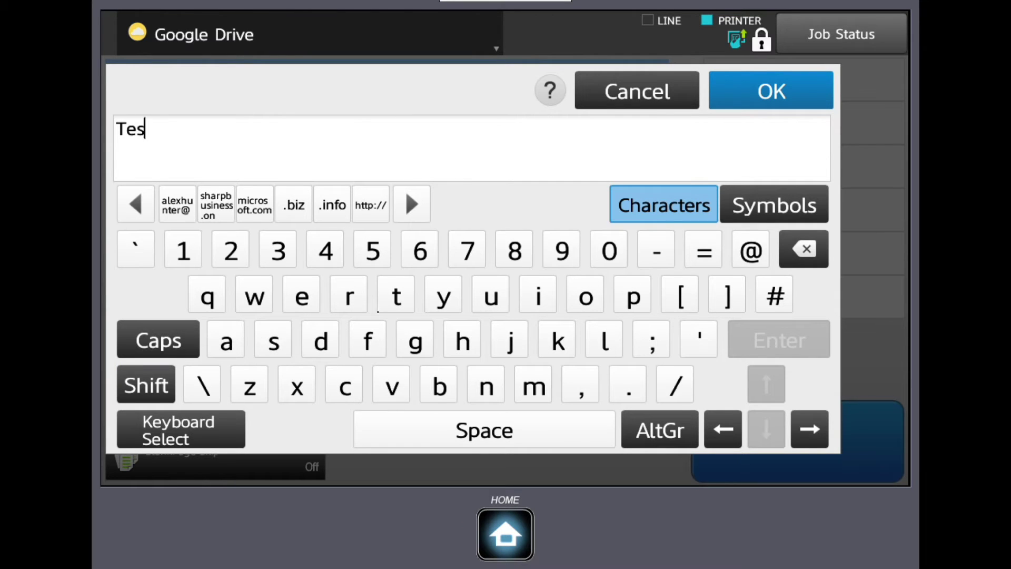
pyautogui.click(396, 295)
pyautogui.click(420, 431)
pyautogui.click(321, 340)
pyautogui.click(585, 295)
pyautogui.click(345, 386)
pyautogui.click(735, 97)
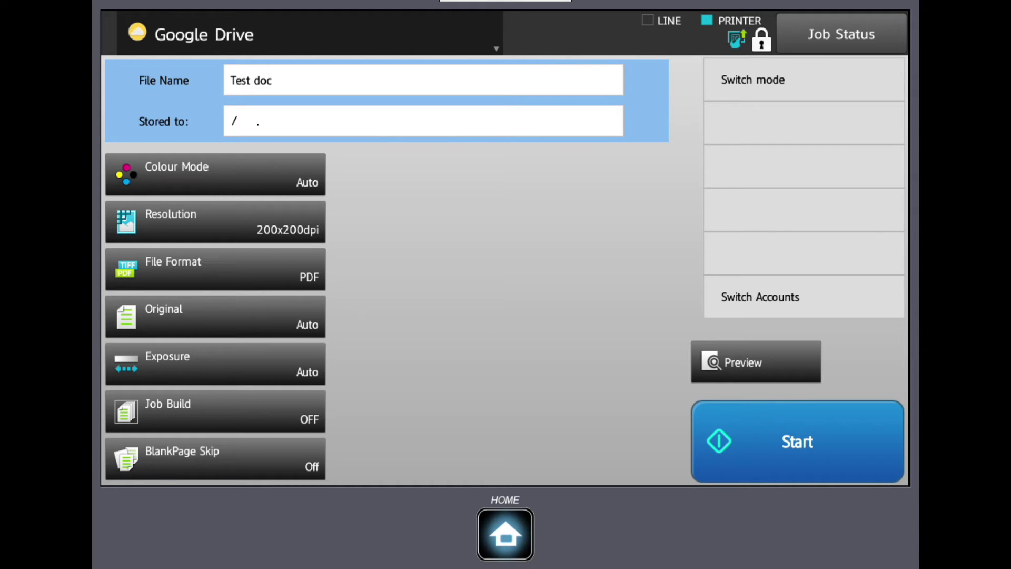
# Step: Set the scan's Stored to destination to Test folder on Google Drive
pyautogui.click(258, 124)
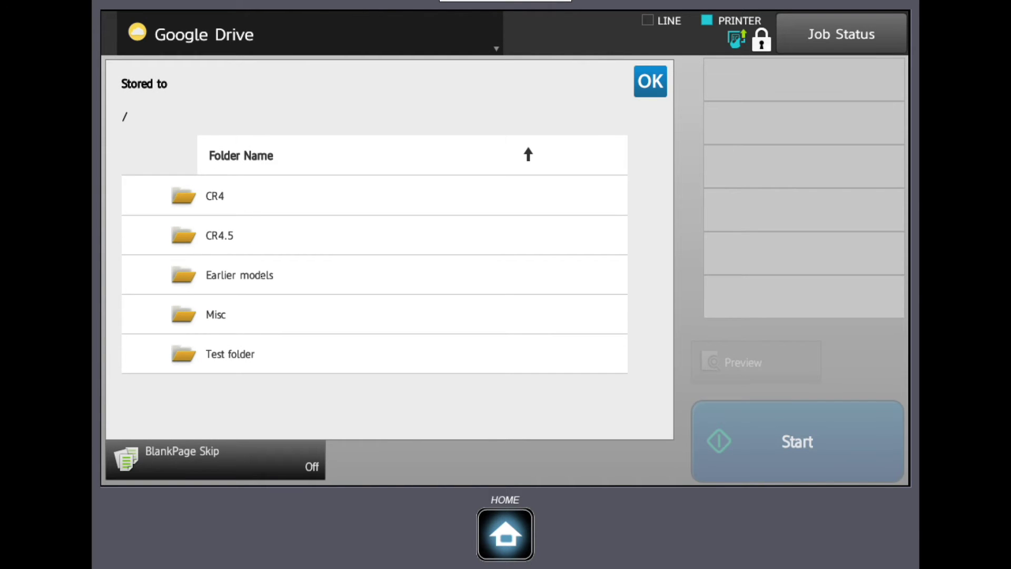
pyautogui.click(259, 348)
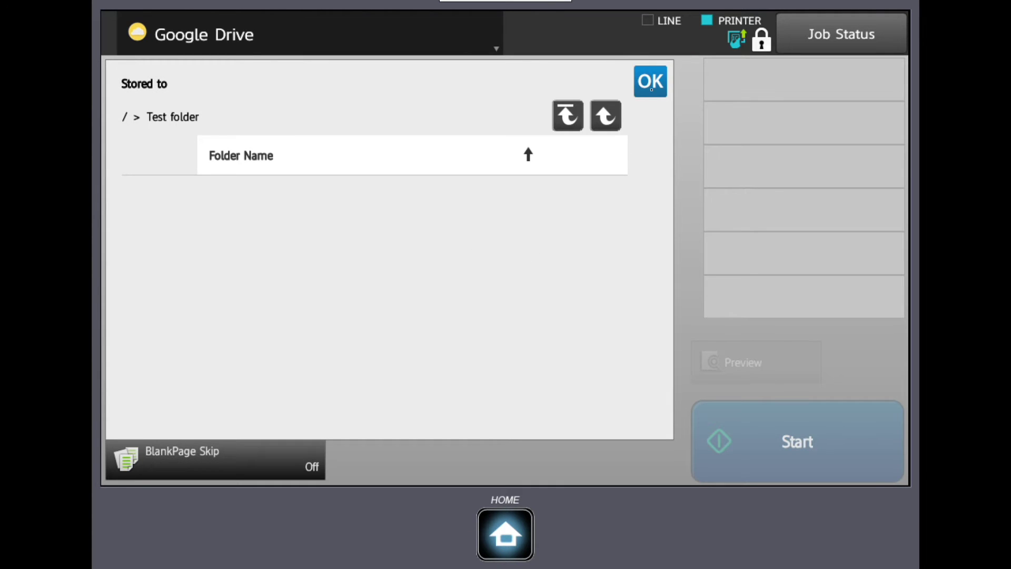
pyautogui.click(651, 89)
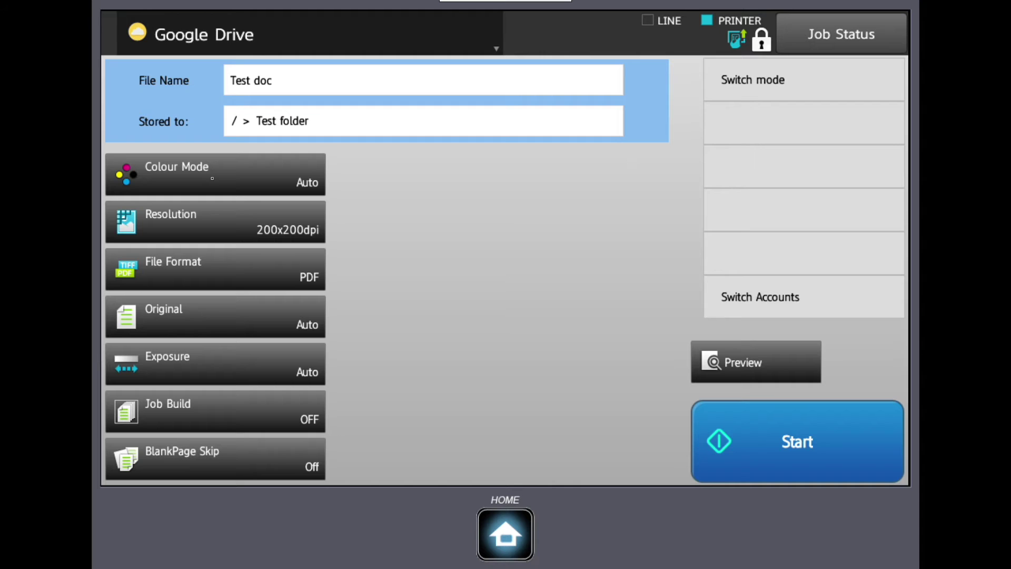
pyautogui.click(213, 178)
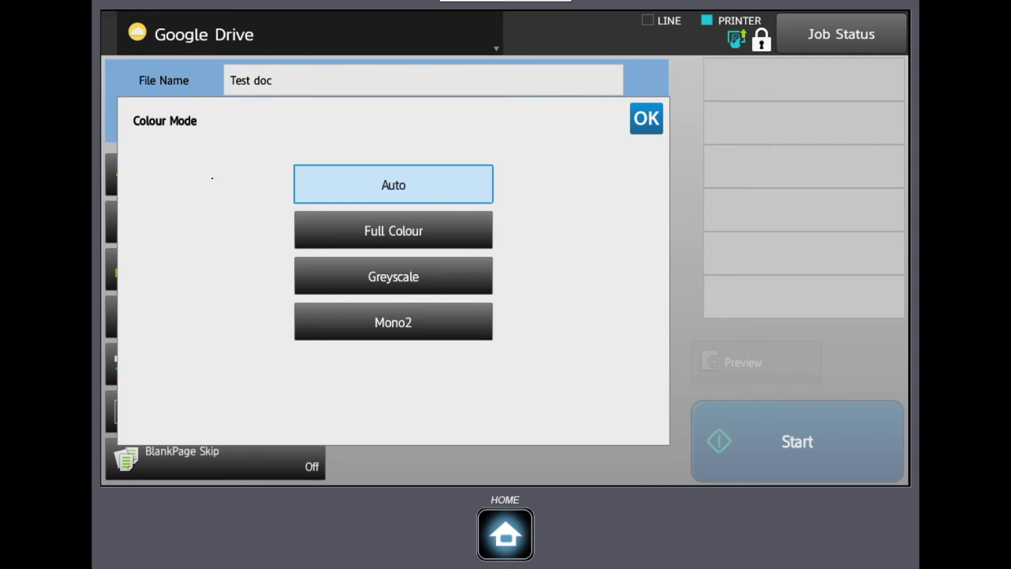
pyautogui.click(359, 226)
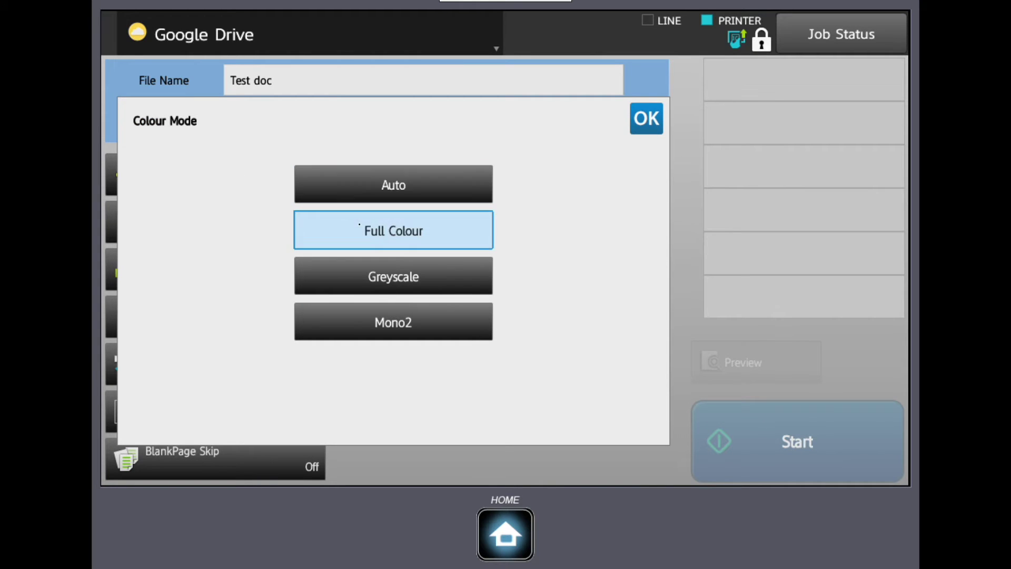
pyautogui.click(362, 280)
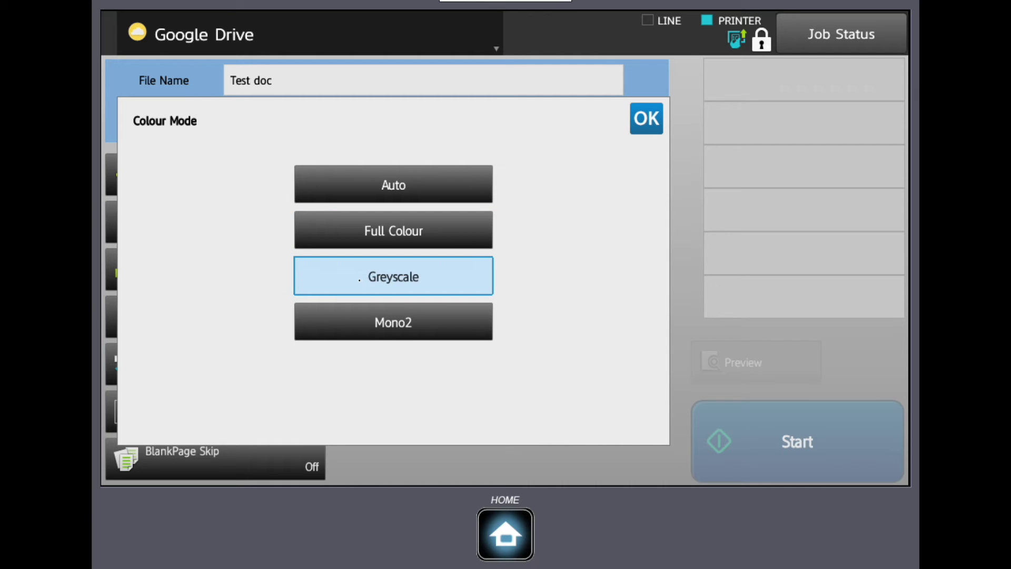
pyautogui.click(358, 320)
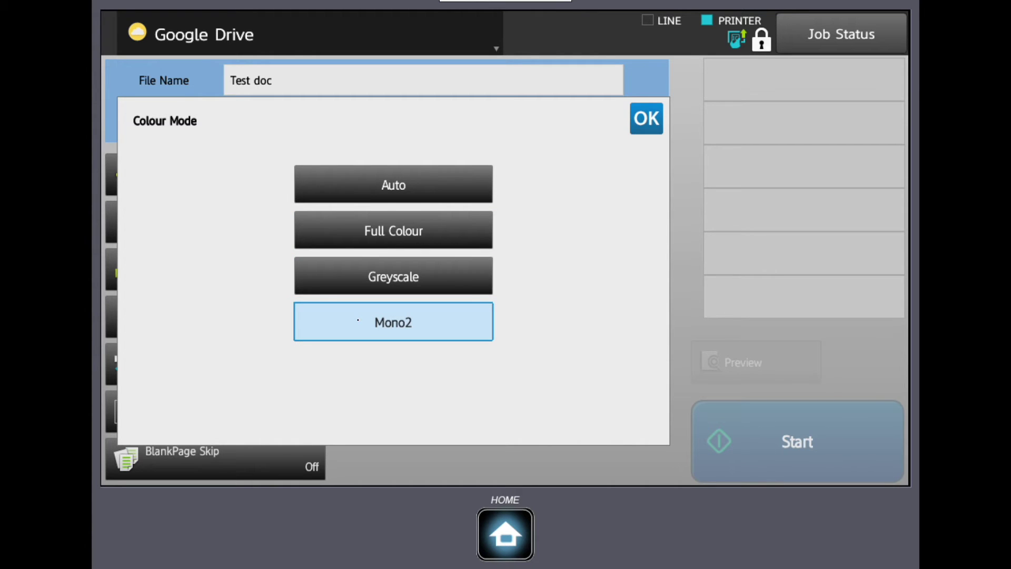
pyautogui.click(351, 181)
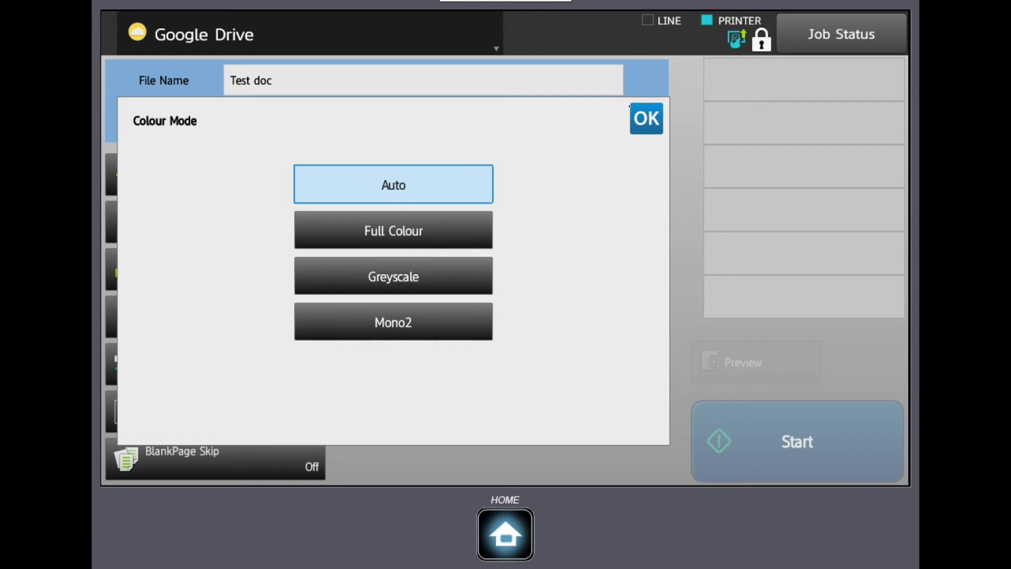
pyautogui.click(641, 118)
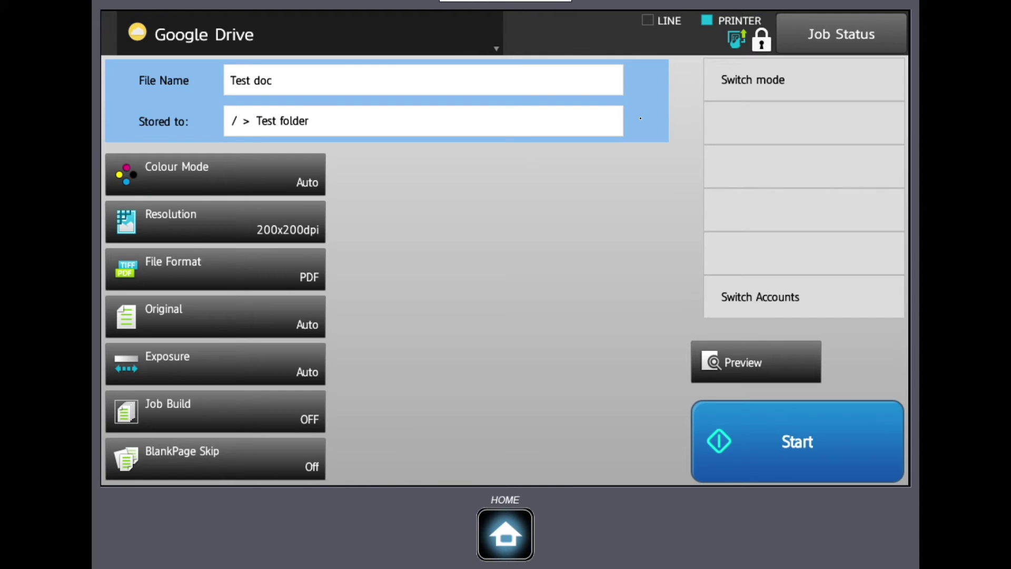
pyautogui.click(214, 226)
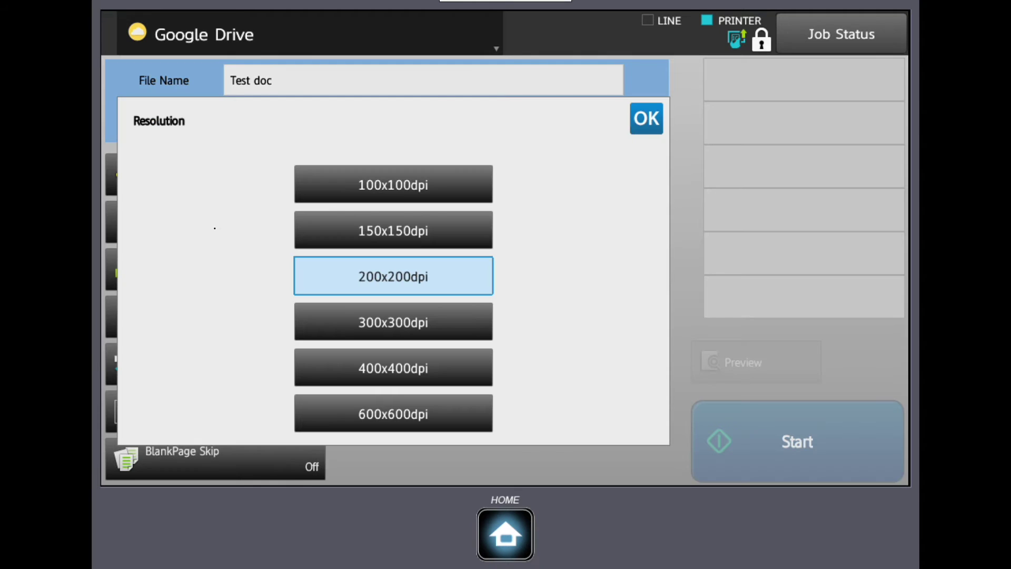
pyautogui.click(328, 186)
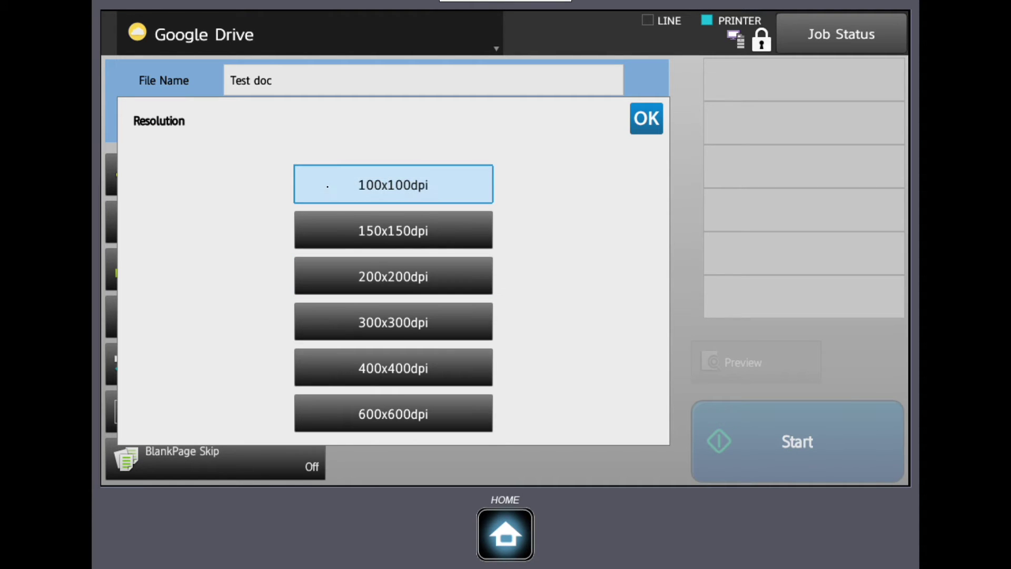
pyautogui.click(342, 323)
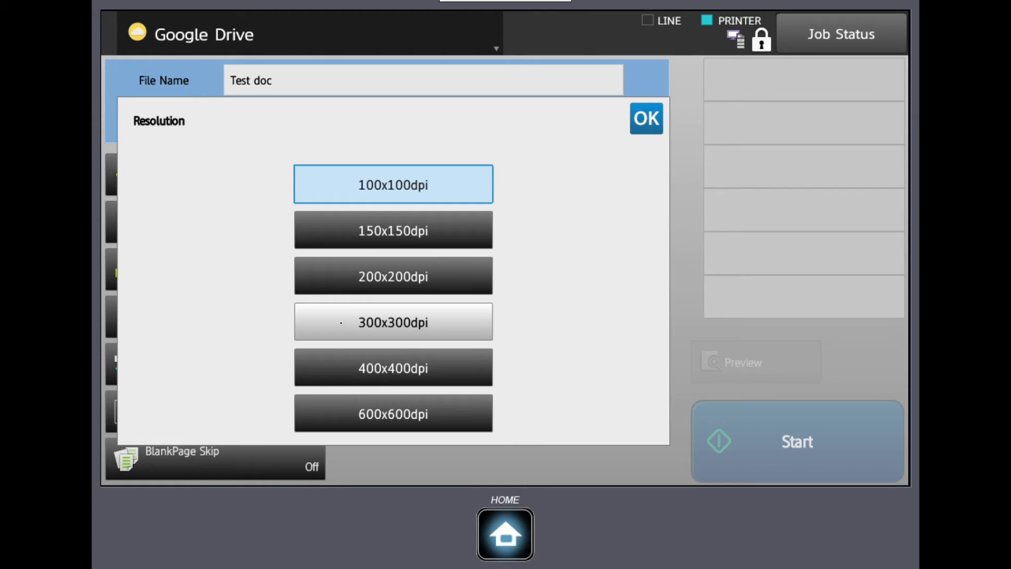
pyautogui.click(341, 408)
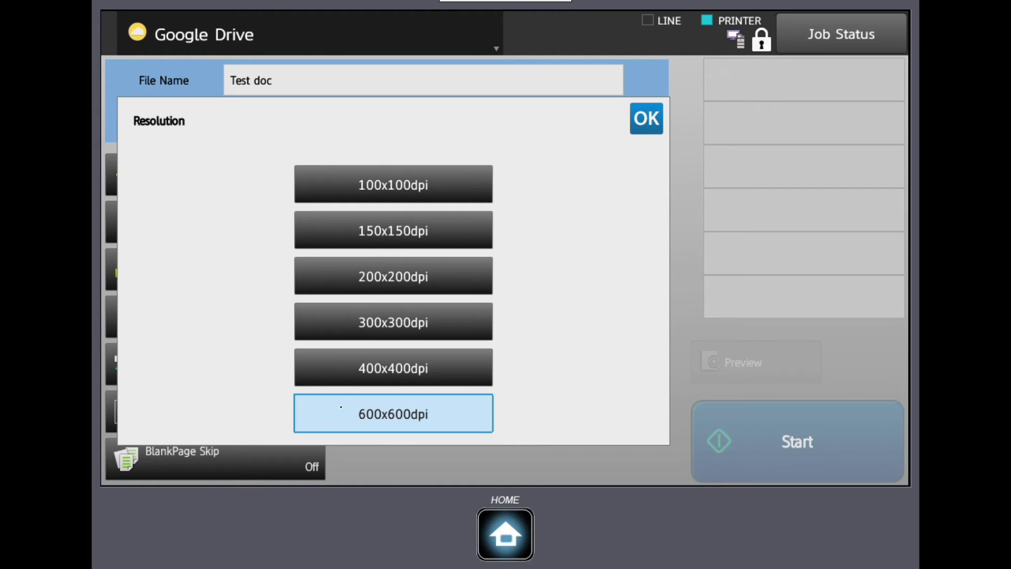
pyautogui.click(331, 274)
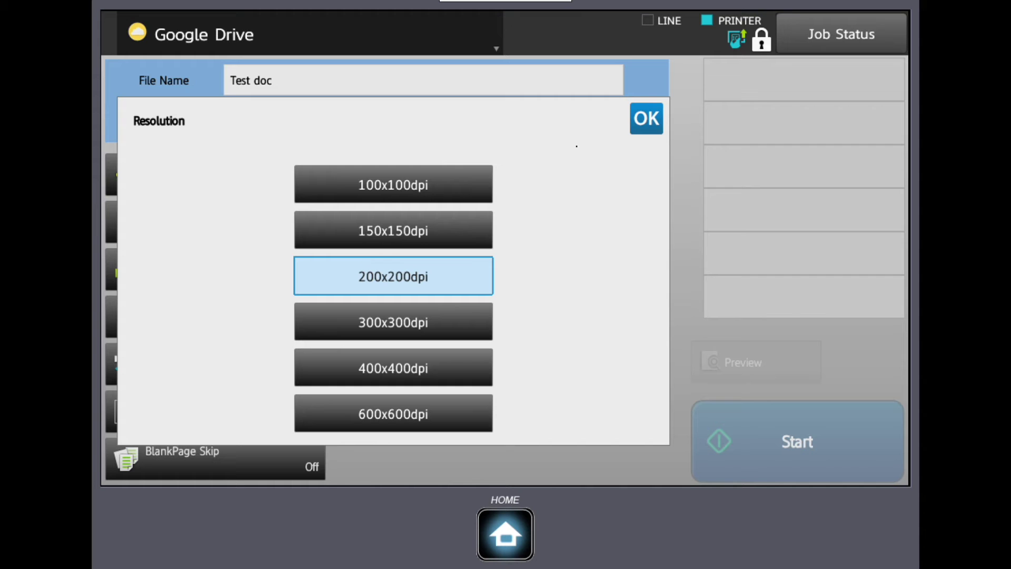
pyautogui.click(647, 119)
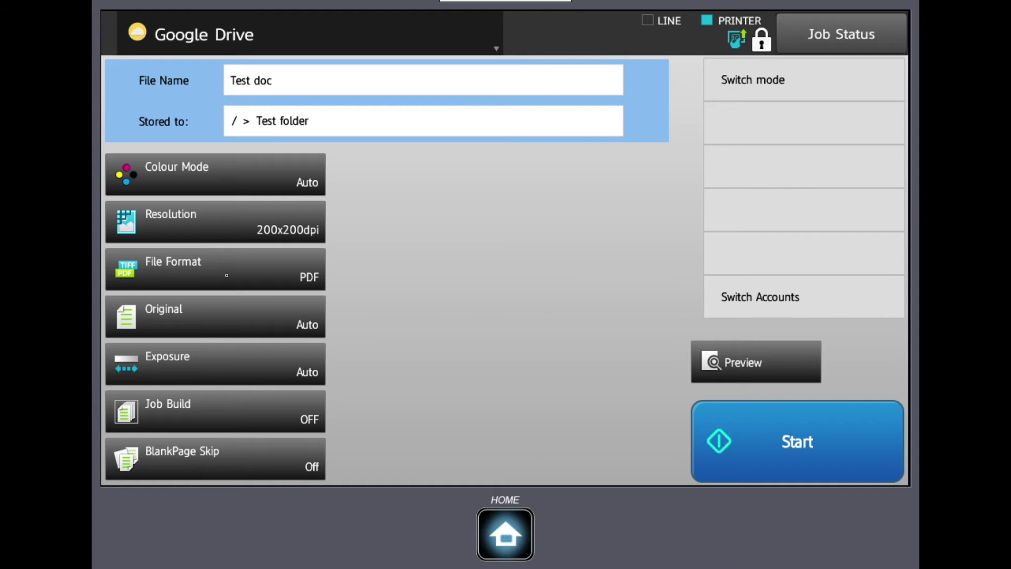
# Step: Compare TIFF, XPS, DOCX, XLSX and PPTX, then keep PDF with OCR turned off
pyautogui.click(226, 275)
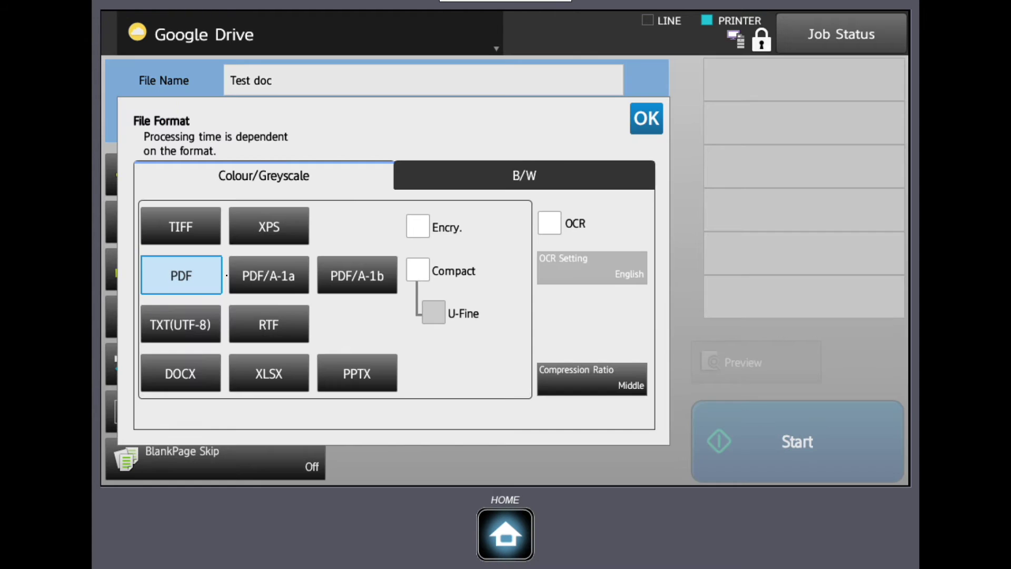
pyautogui.click(182, 228)
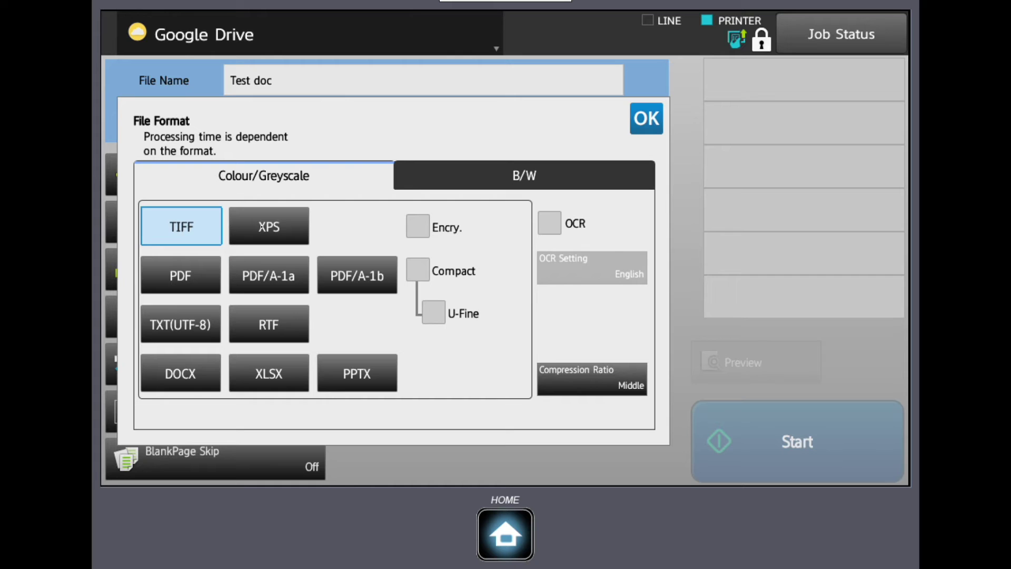
pyautogui.click(260, 227)
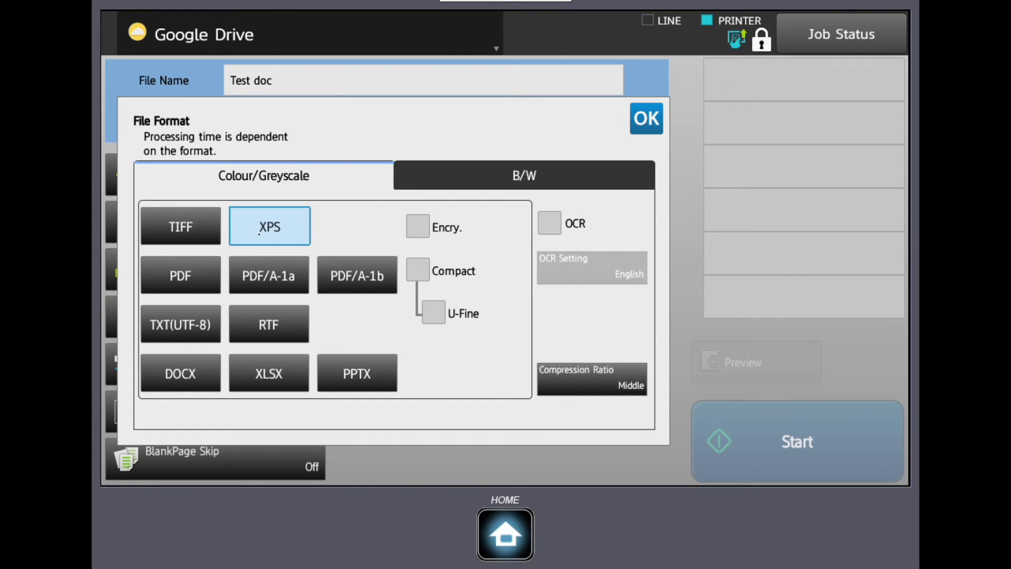
pyautogui.click(185, 372)
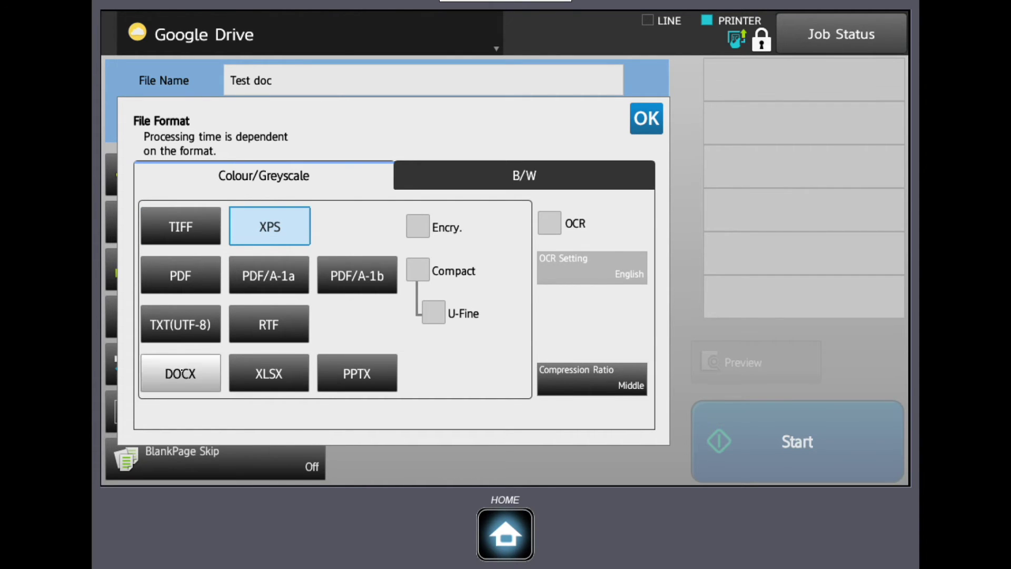
pyautogui.click(259, 372)
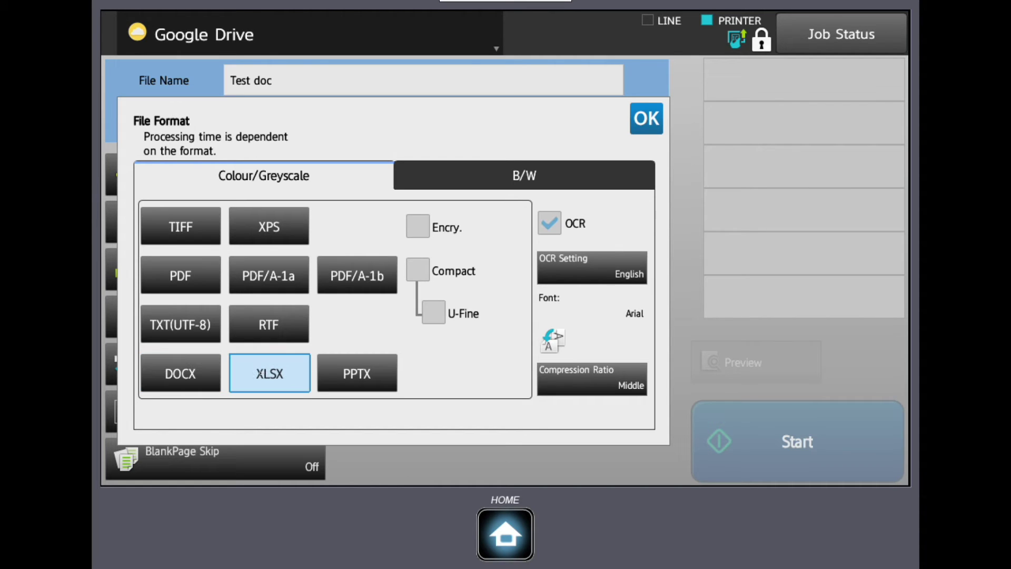
pyautogui.click(338, 374)
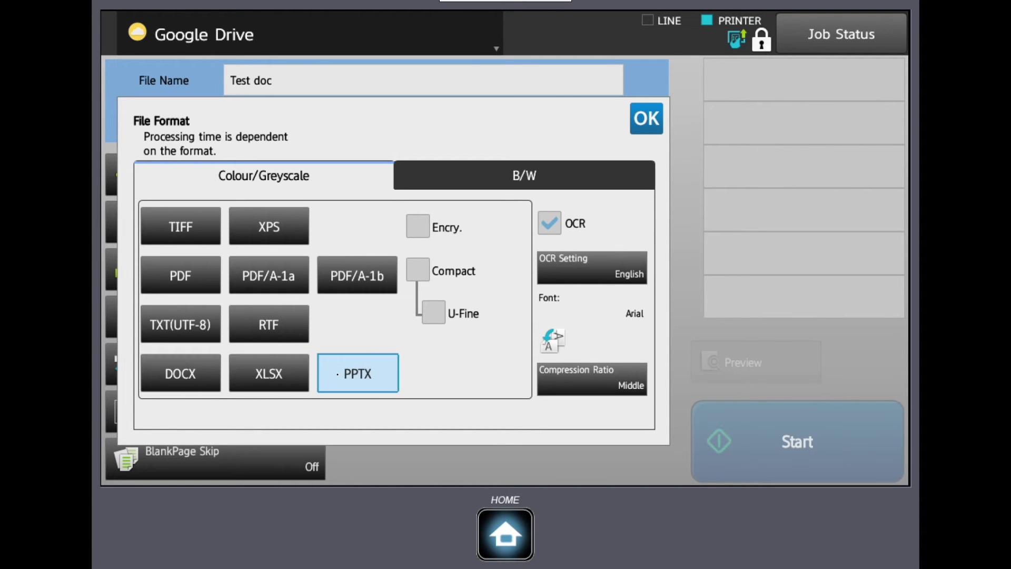
pyautogui.click(202, 275)
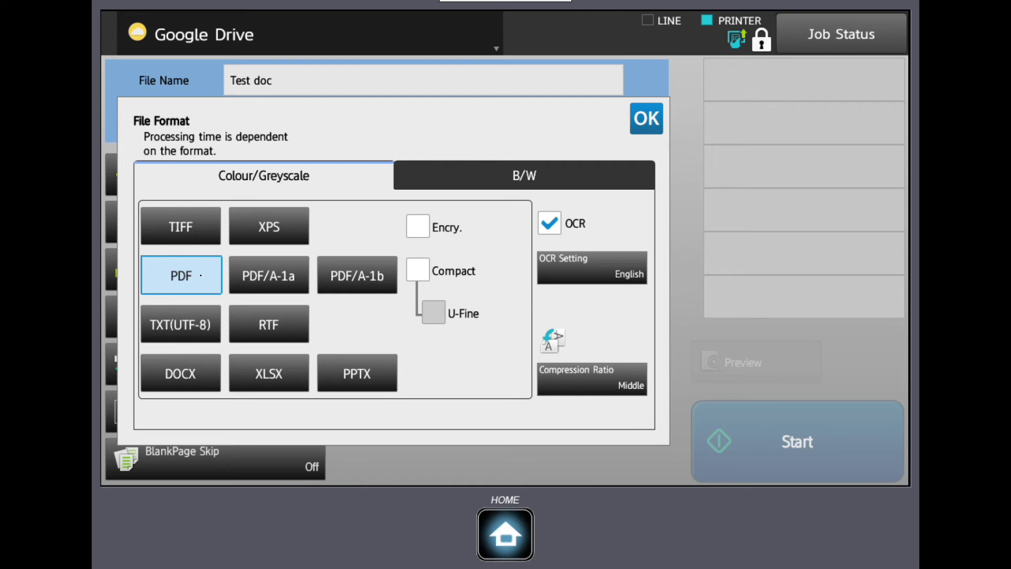
pyautogui.click(549, 223)
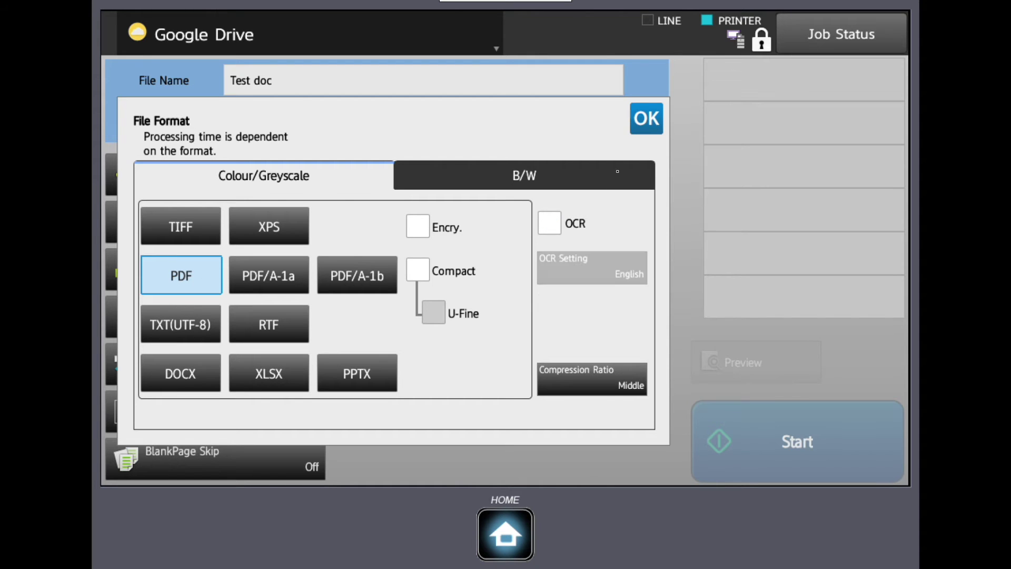
pyautogui.click(648, 127)
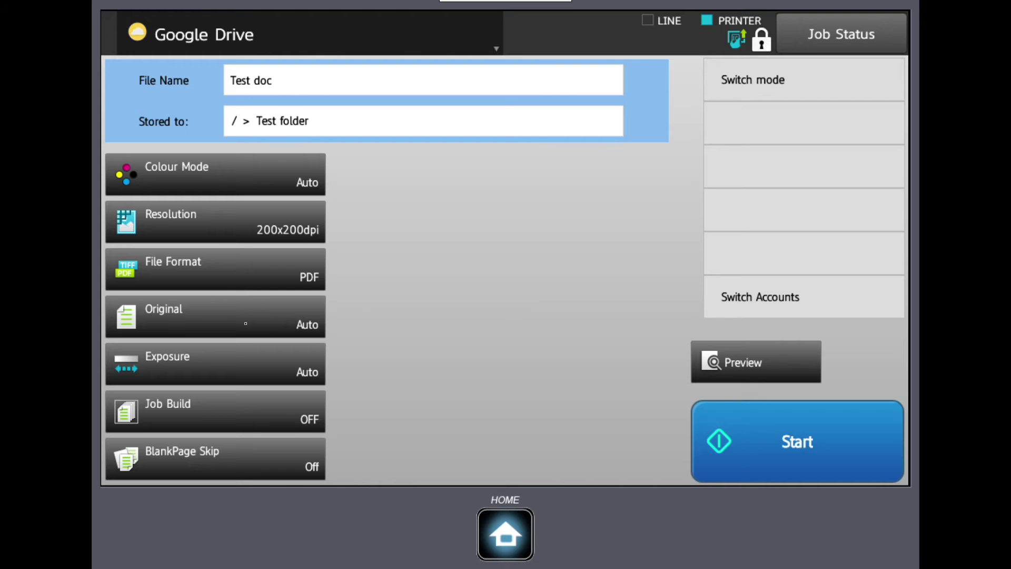
# Step: Set original size to Auto after trying A5, A4, A4R, A3, and mark it 2-sided book
pyautogui.click(246, 323)
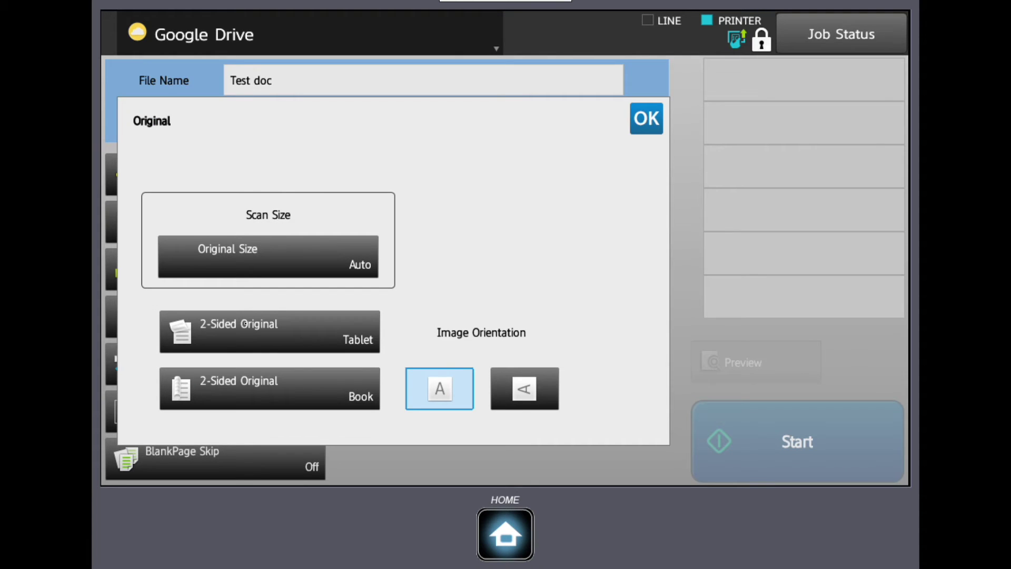
pyautogui.click(289, 251)
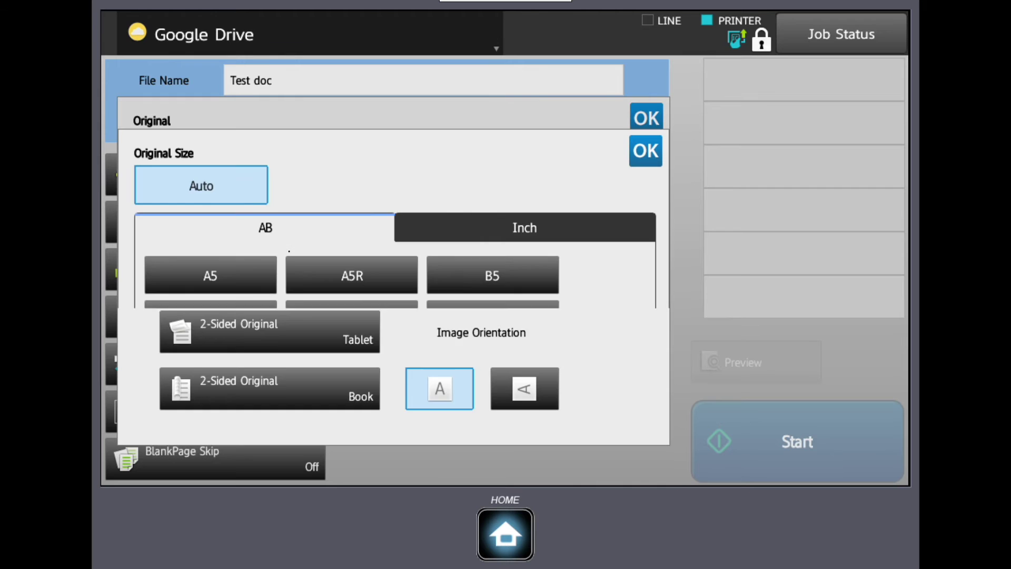
pyautogui.click(233, 274)
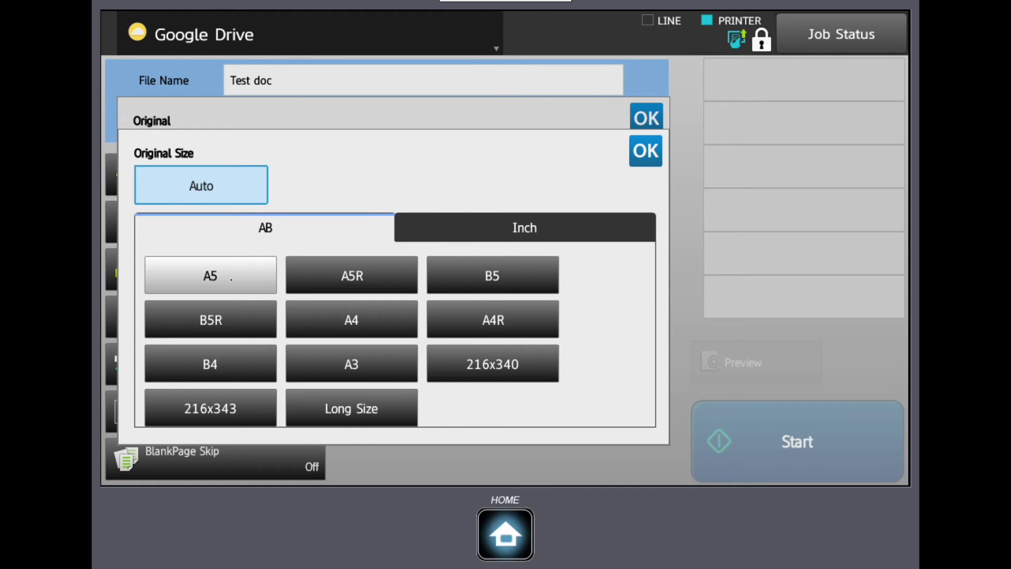
pyautogui.click(318, 314)
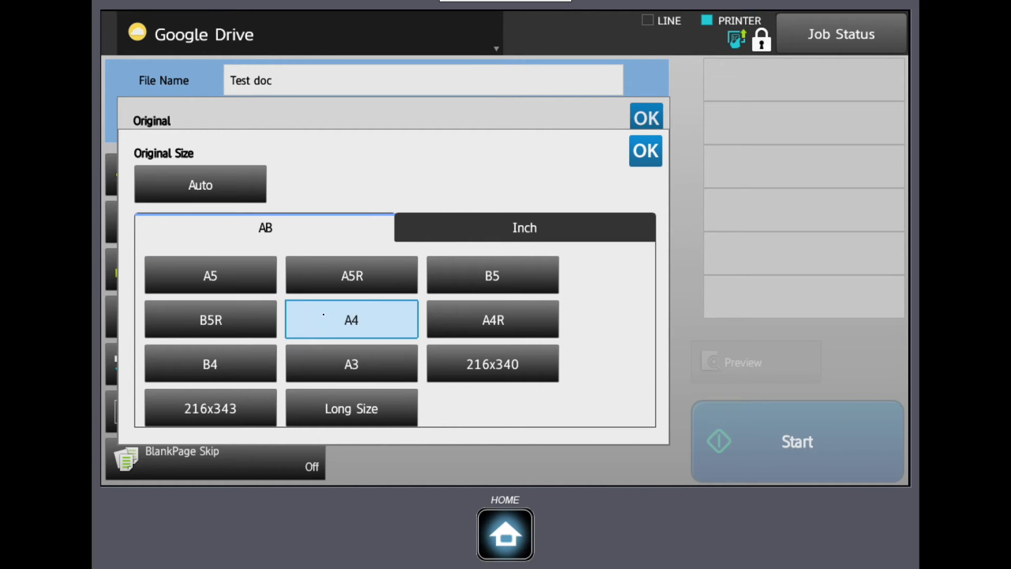
pyautogui.click(459, 320)
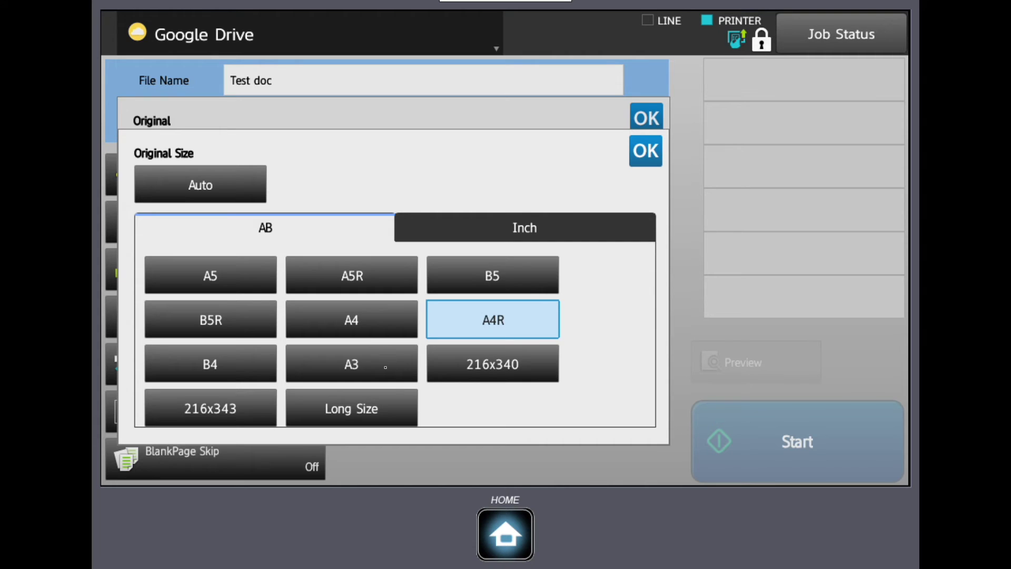
pyautogui.click(381, 361)
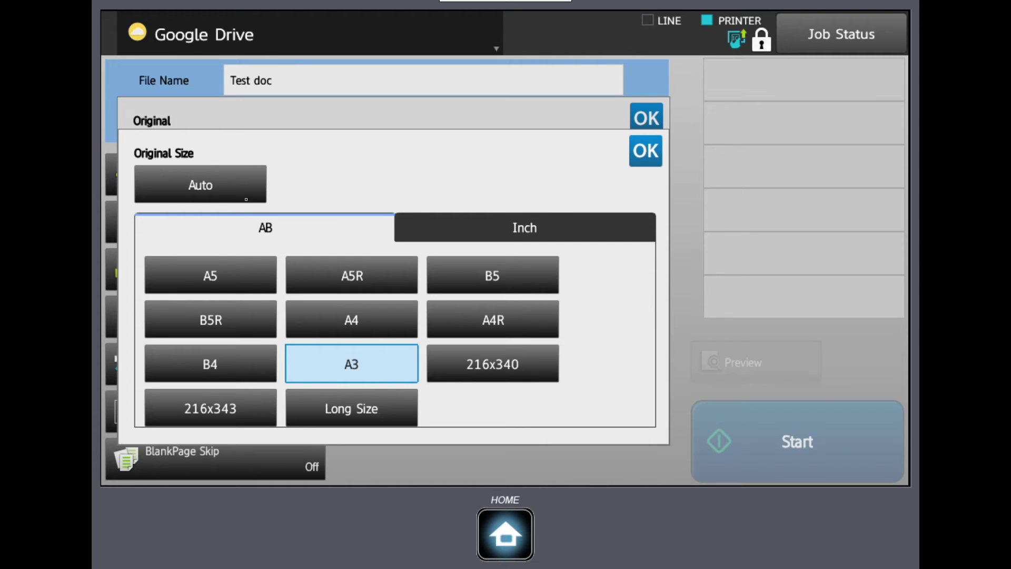
pyautogui.click(233, 185)
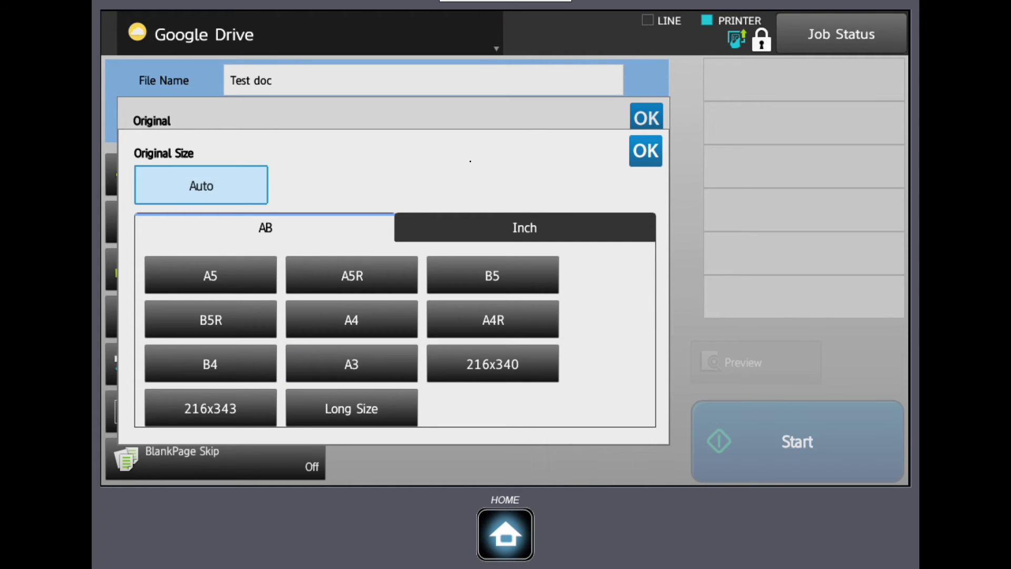
pyautogui.click(648, 157)
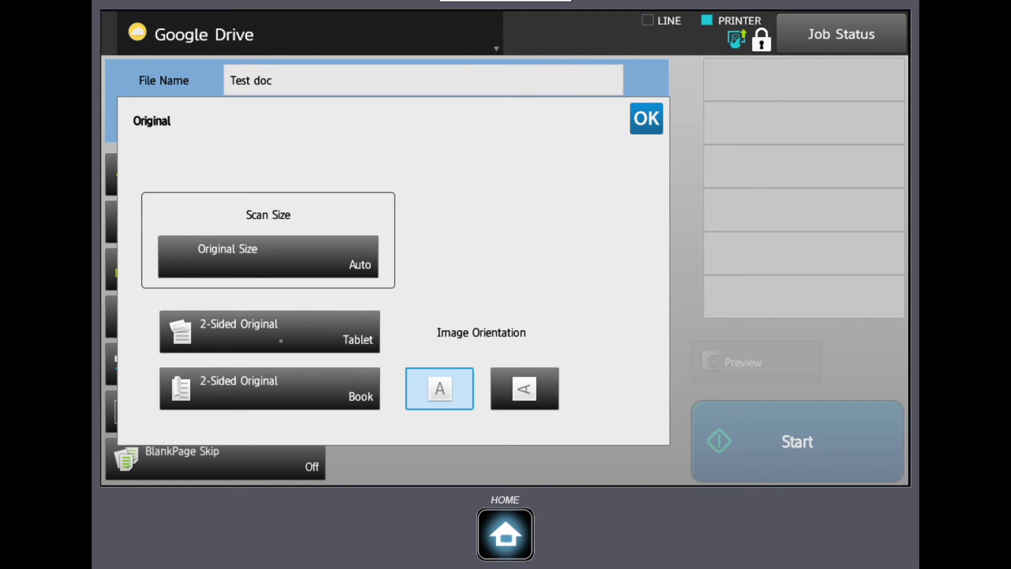
pyautogui.click(286, 386)
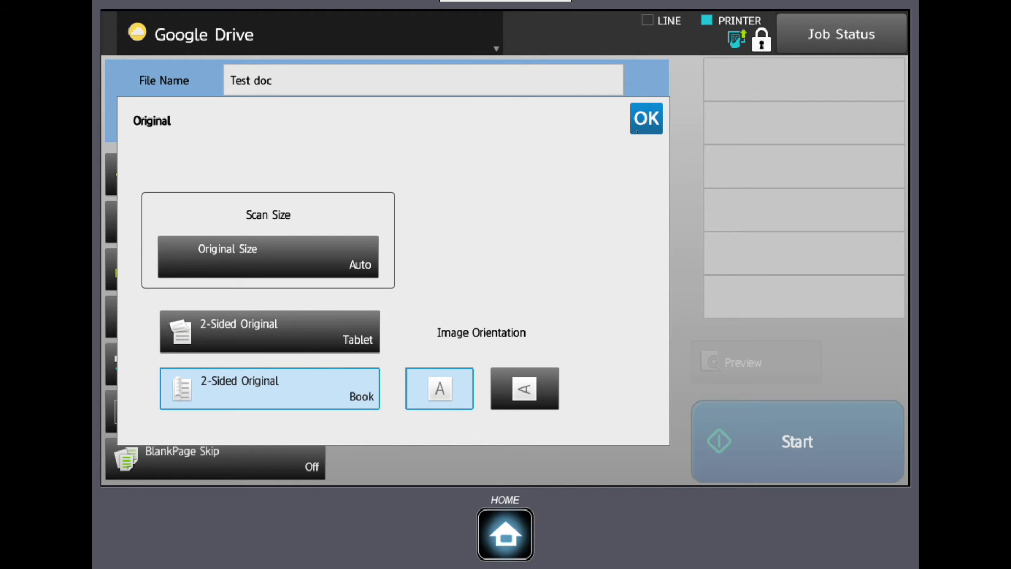
pyautogui.click(644, 122)
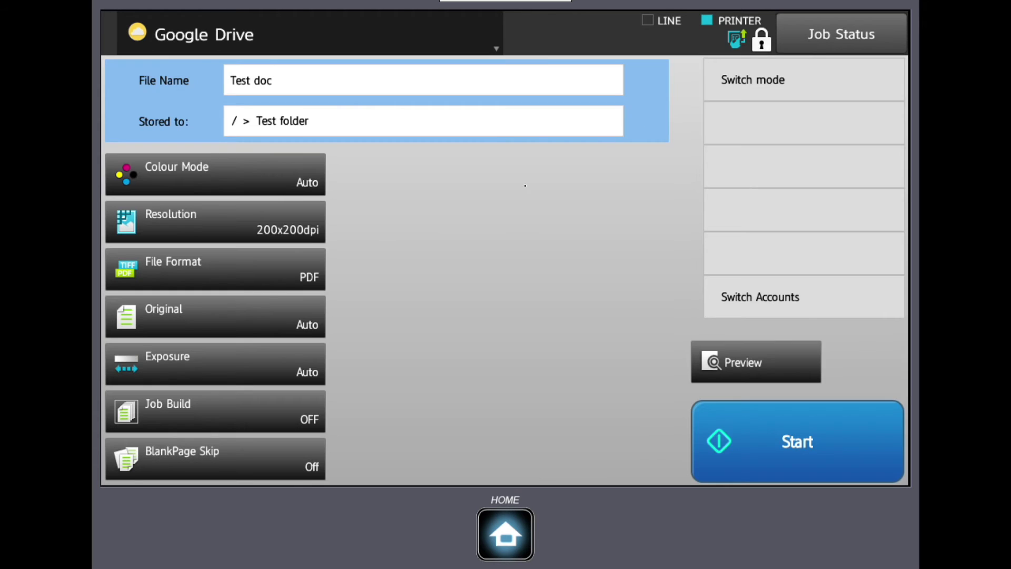
pyautogui.click(245, 356)
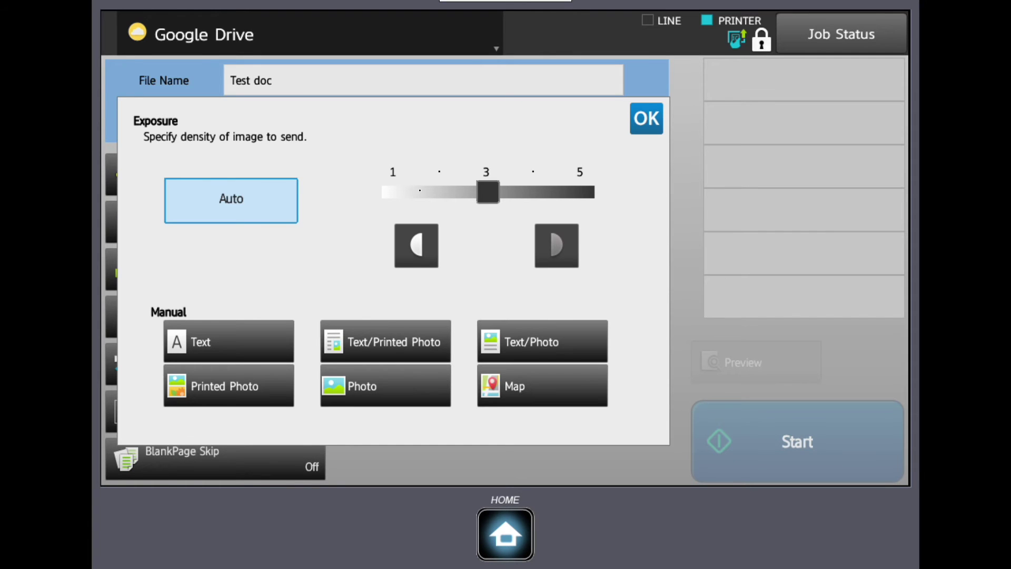
pyautogui.click(423, 243)
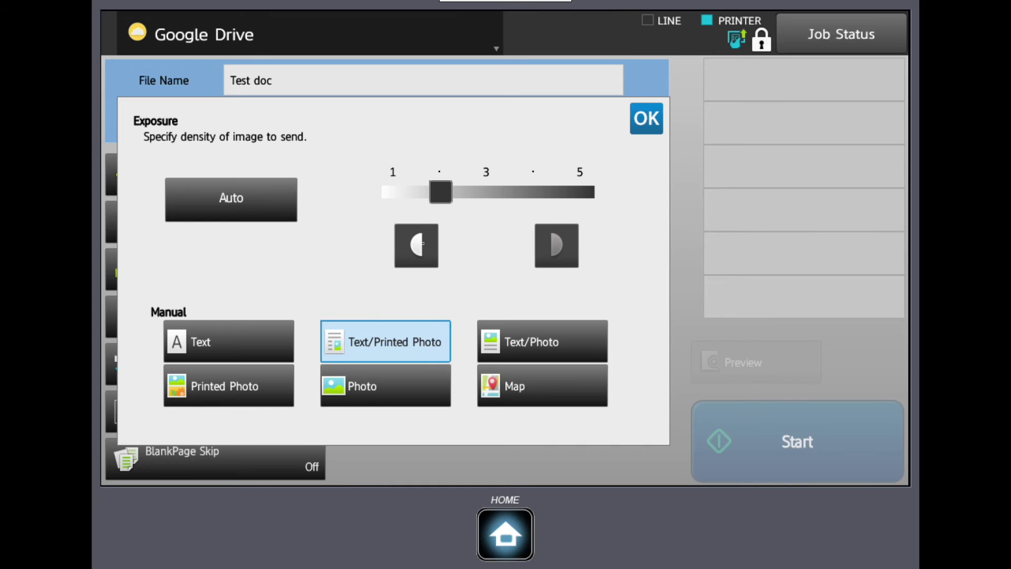
pyautogui.click(423, 243)
pyautogui.click(554, 246)
pyautogui.click(554, 246)
pyautogui.click(554, 246)
pyautogui.click(554, 246)
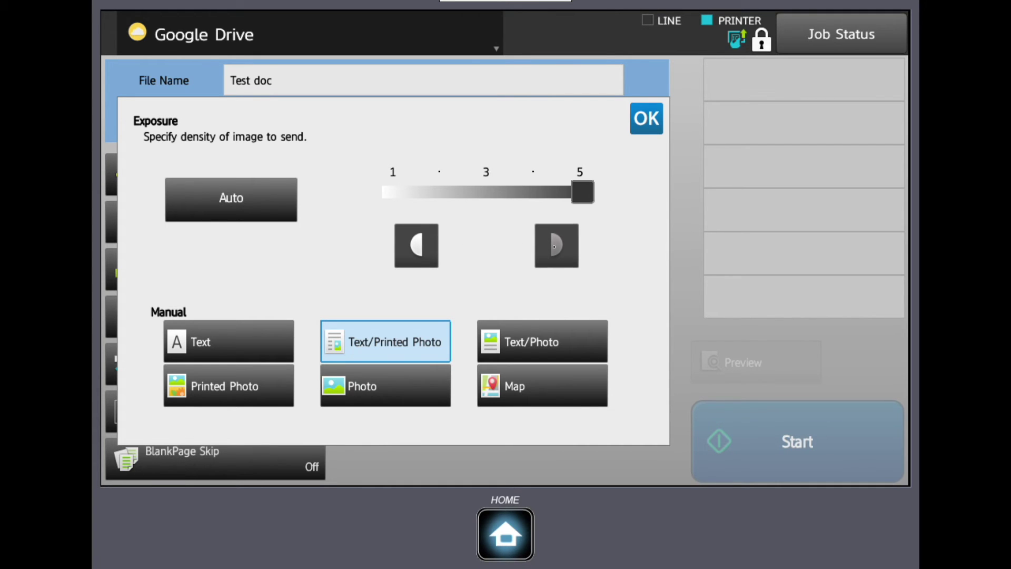
pyautogui.click(270, 217)
pyautogui.click(243, 341)
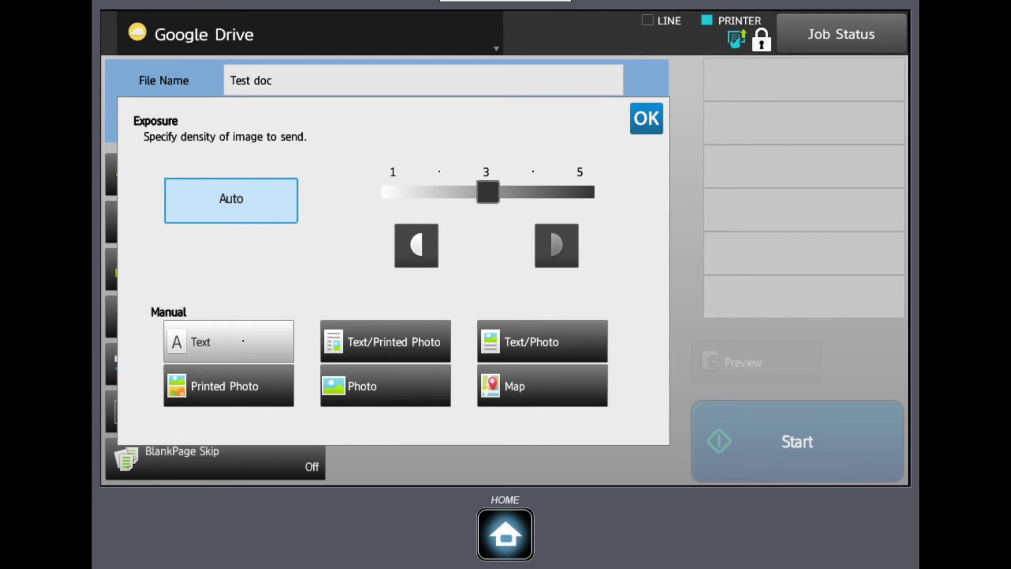
pyautogui.click(244, 388)
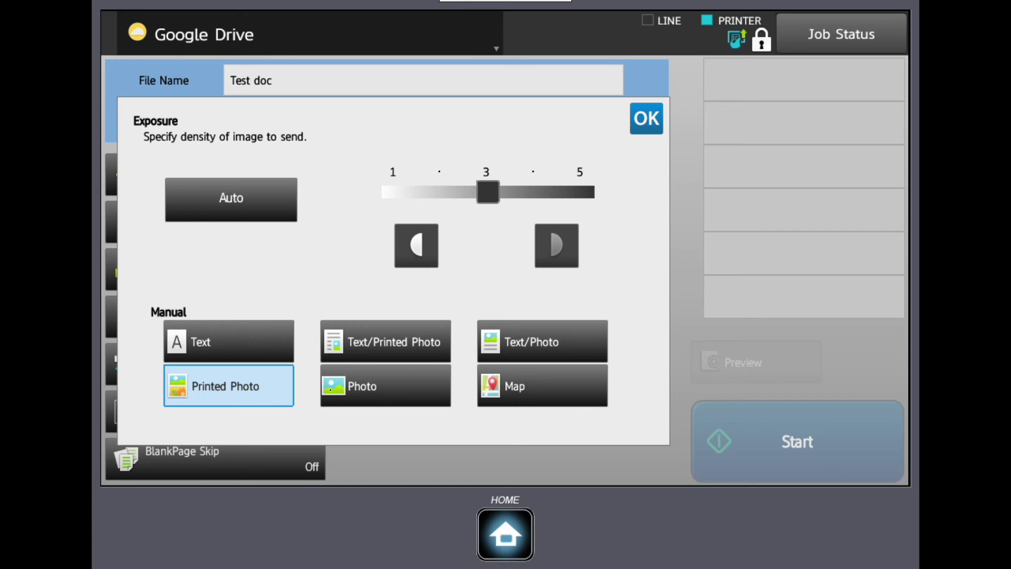
pyautogui.click(383, 390)
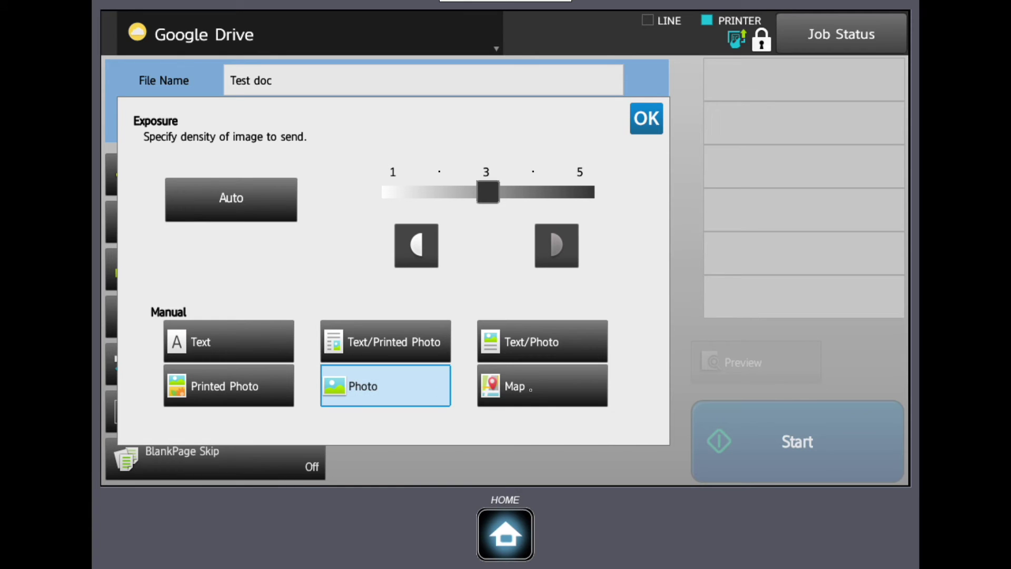
pyautogui.click(543, 386)
pyautogui.click(536, 353)
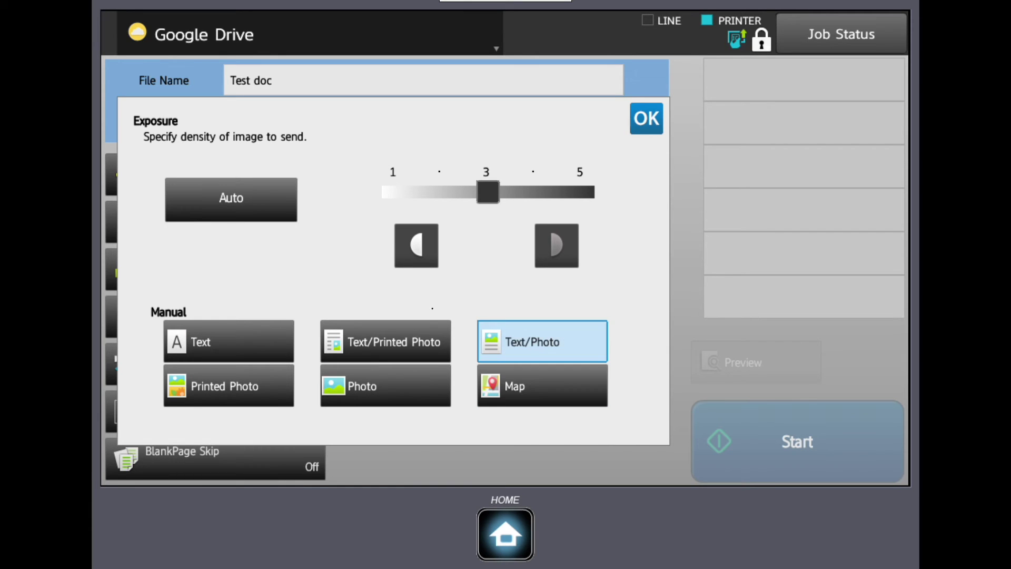
pyautogui.click(259, 203)
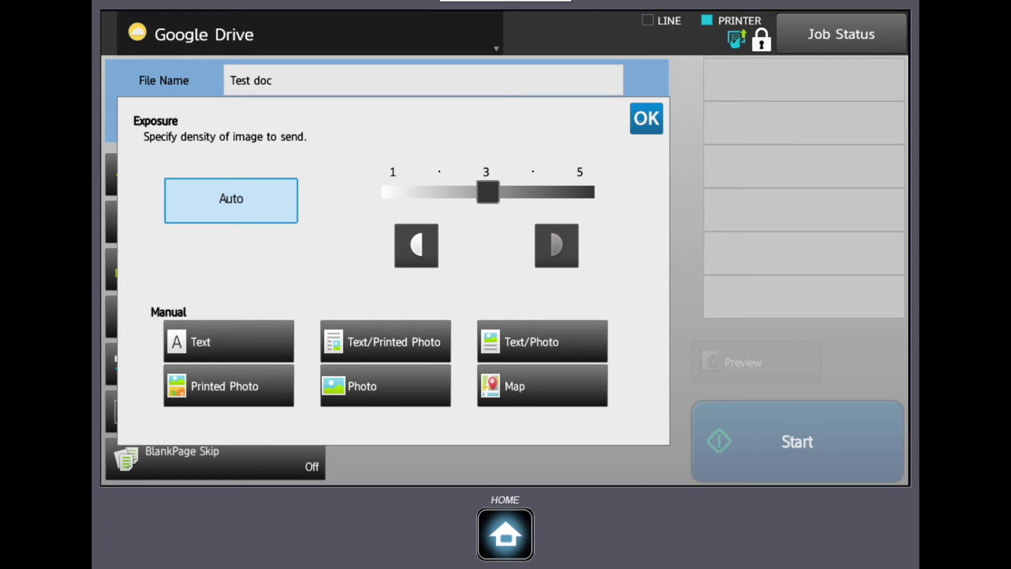
pyautogui.click(640, 122)
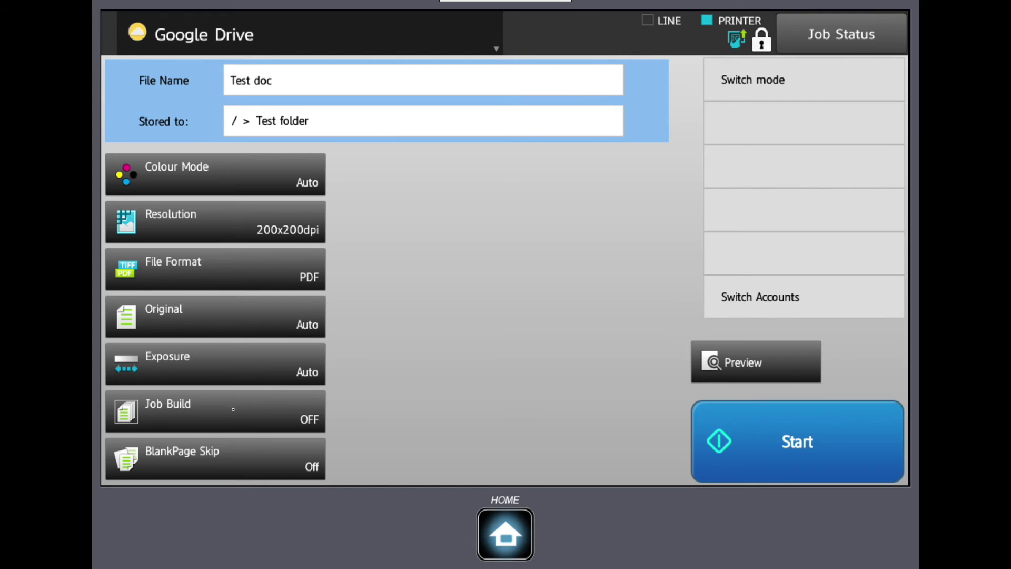
# Step: Leave Job Build off, enable Skip Blank Page, and start scanning
pyautogui.click(289, 411)
pyautogui.click(235, 413)
pyautogui.click(237, 456)
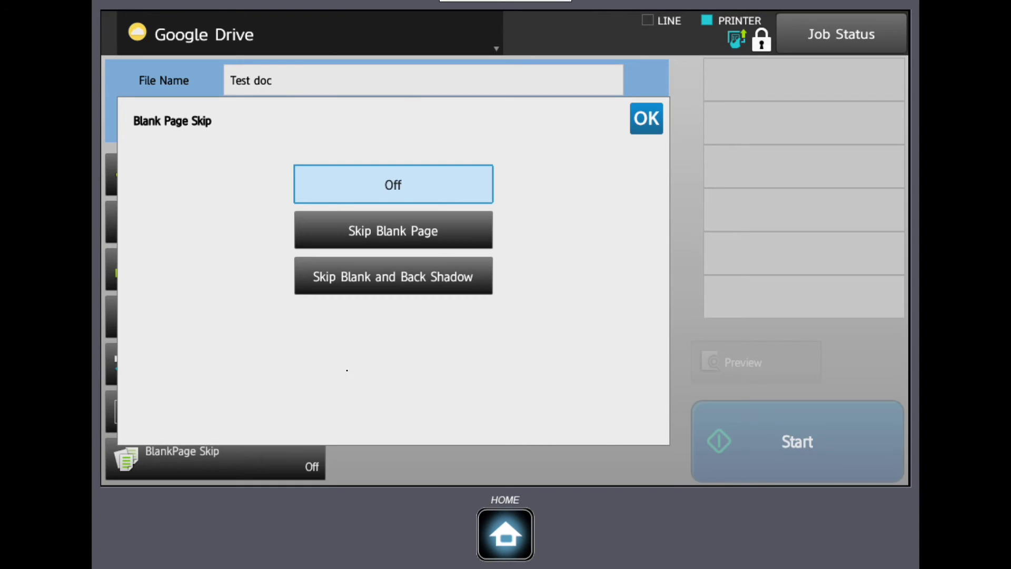
pyautogui.click(412, 234)
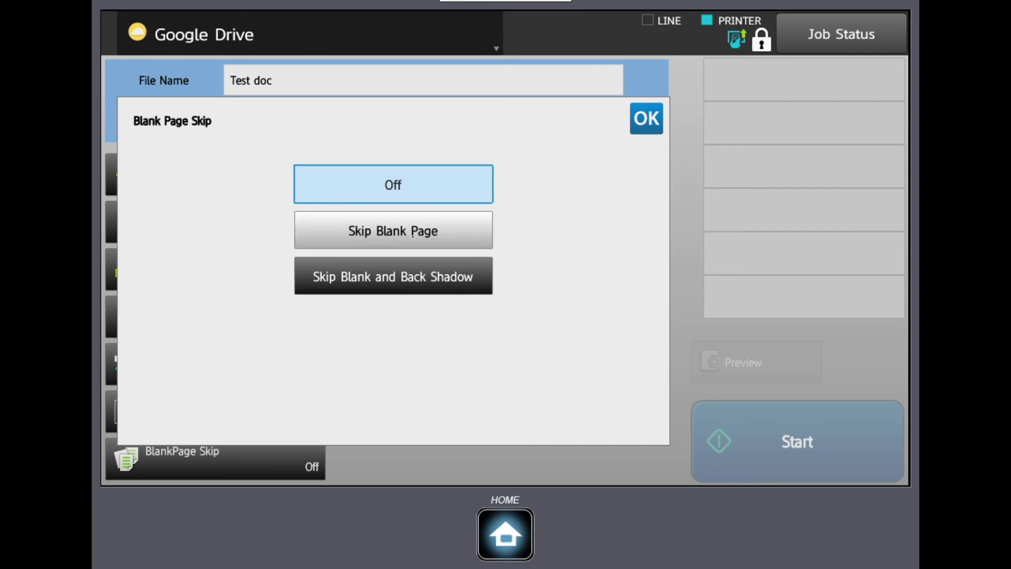
pyautogui.click(650, 118)
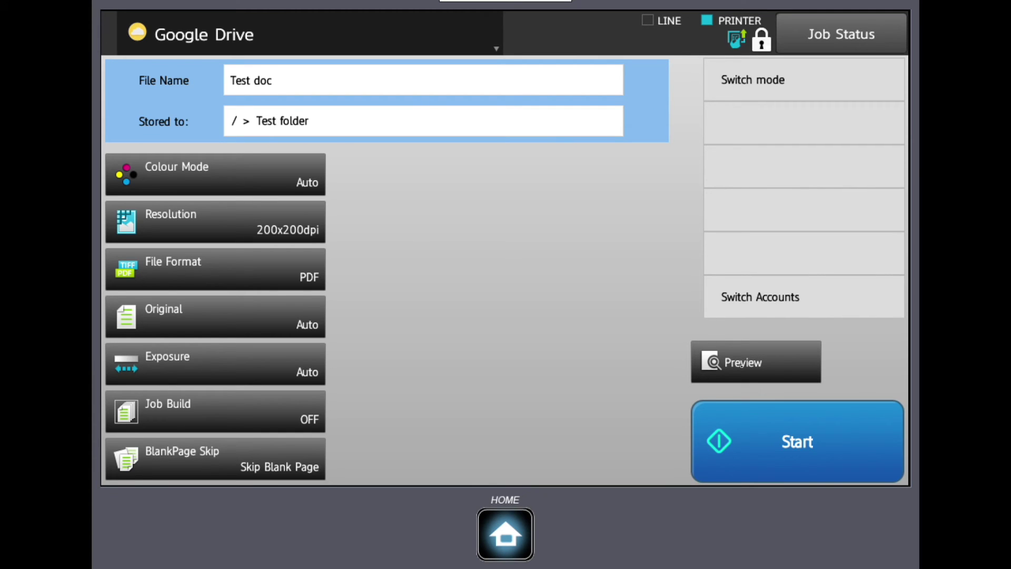
pyautogui.click(797, 441)
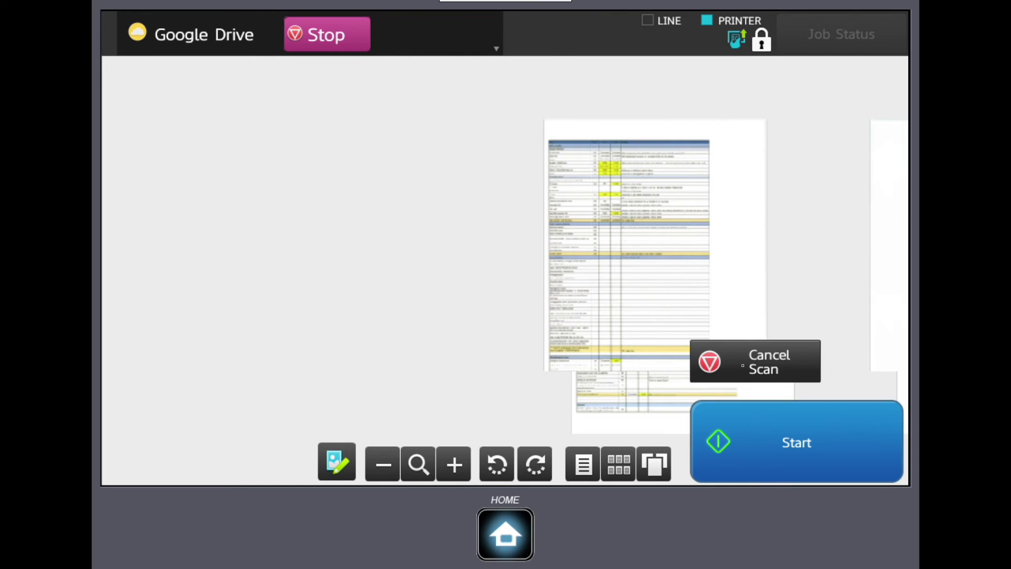
# Step: Review both preview pages, send the two-page scan, and dismiss 'Sending completed.'
pyautogui.click(743, 365)
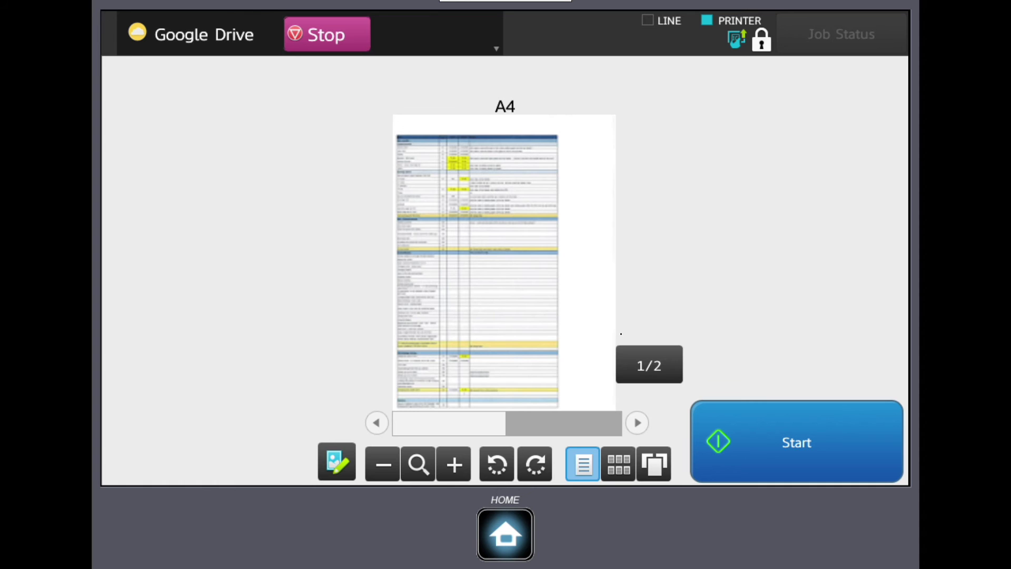
pyautogui.click(637, 422)
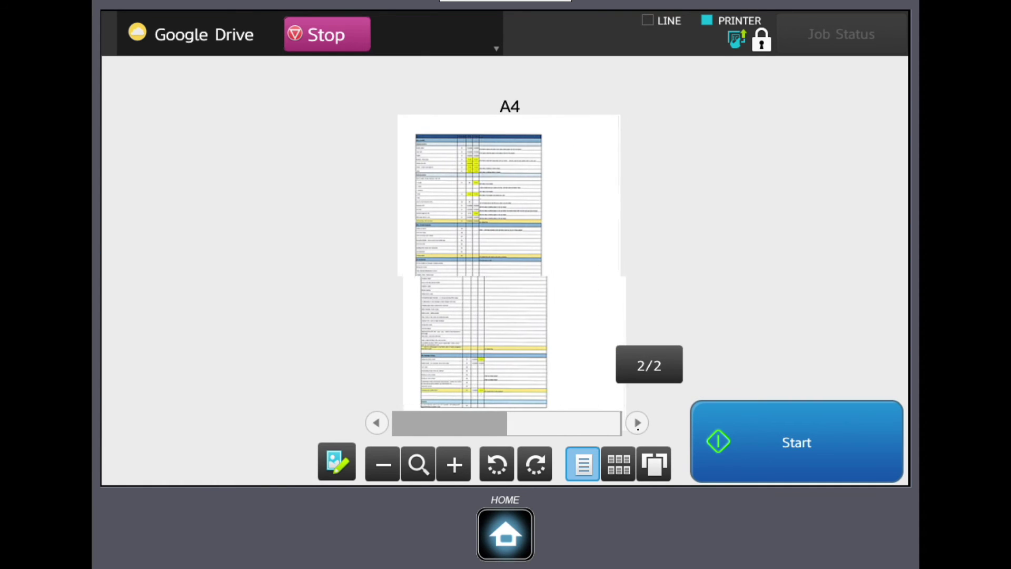
pyautogui.click(376, 422)
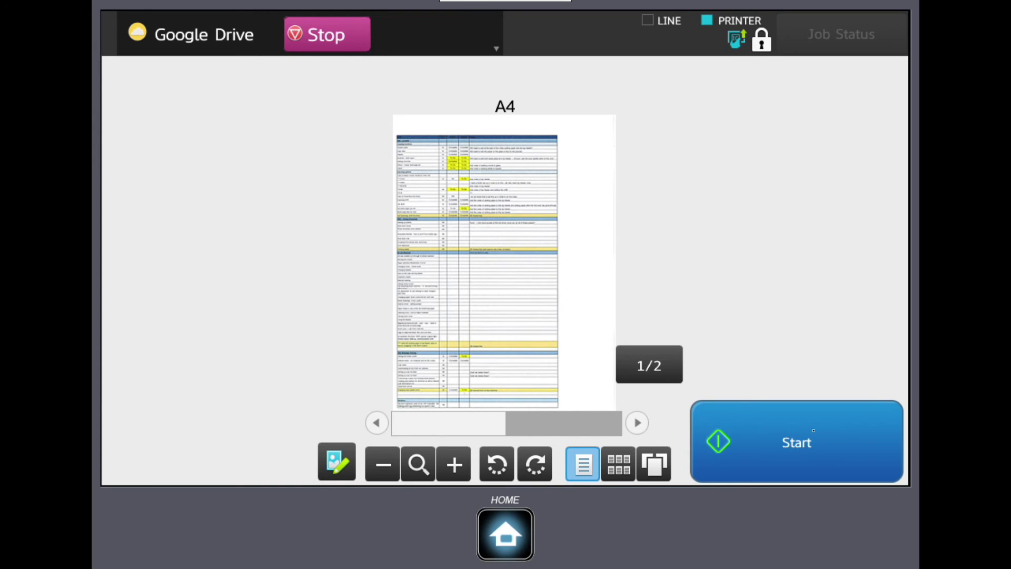
pyautogui.click(801, 444)
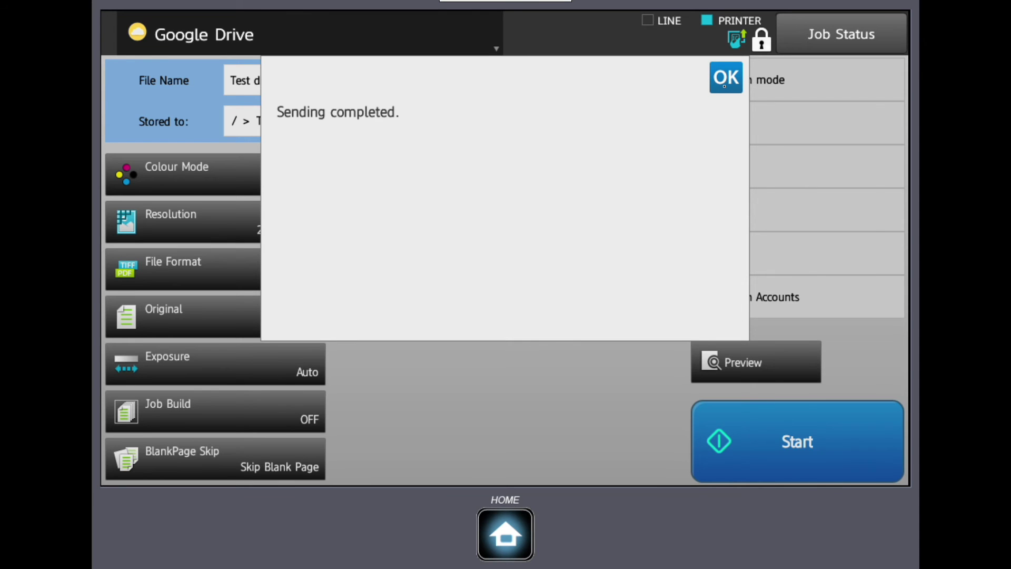
pyautogui.click(725, 79)
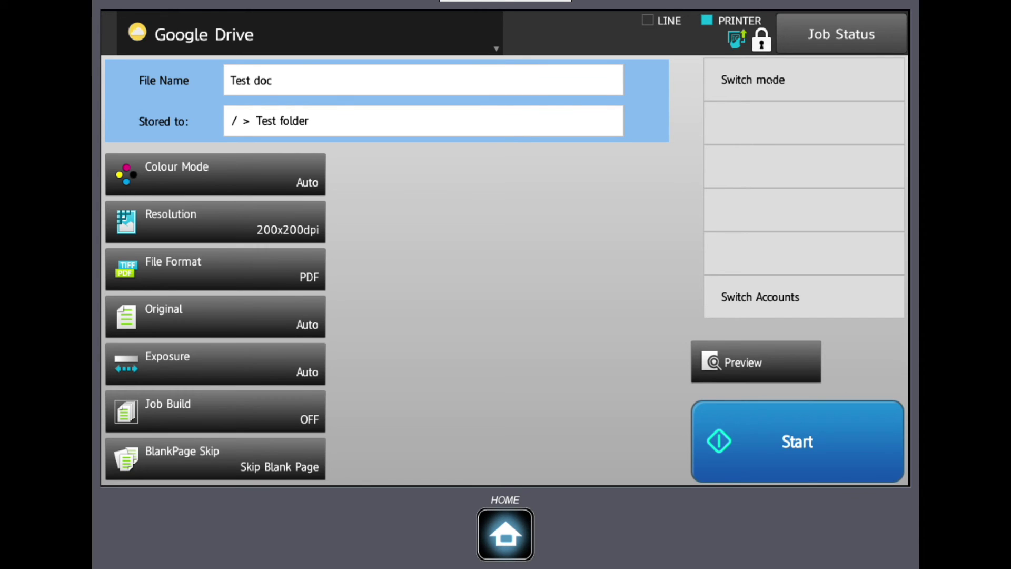
# Step: Switch to Print a document, open Test folder, and pick the second Test doc.pdf
pyautogui.click(771, 80)
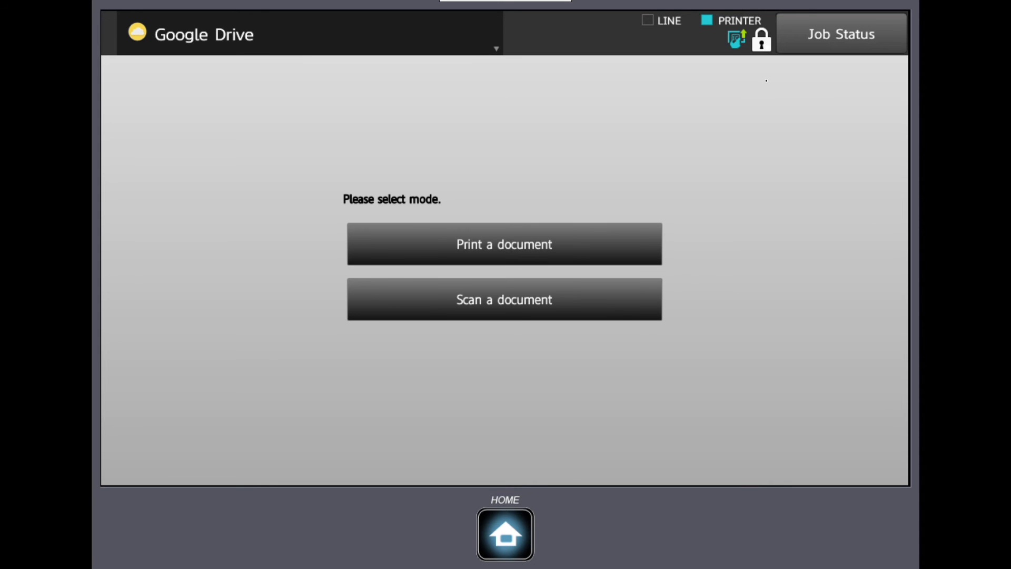
pyautogui.click(487, 242)
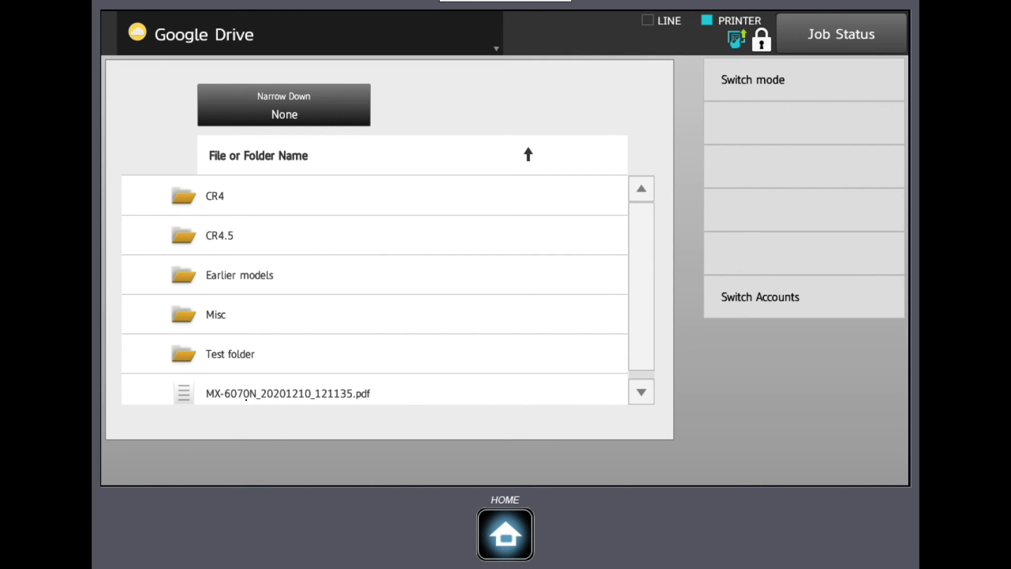
pyautogui.click(257, 365)
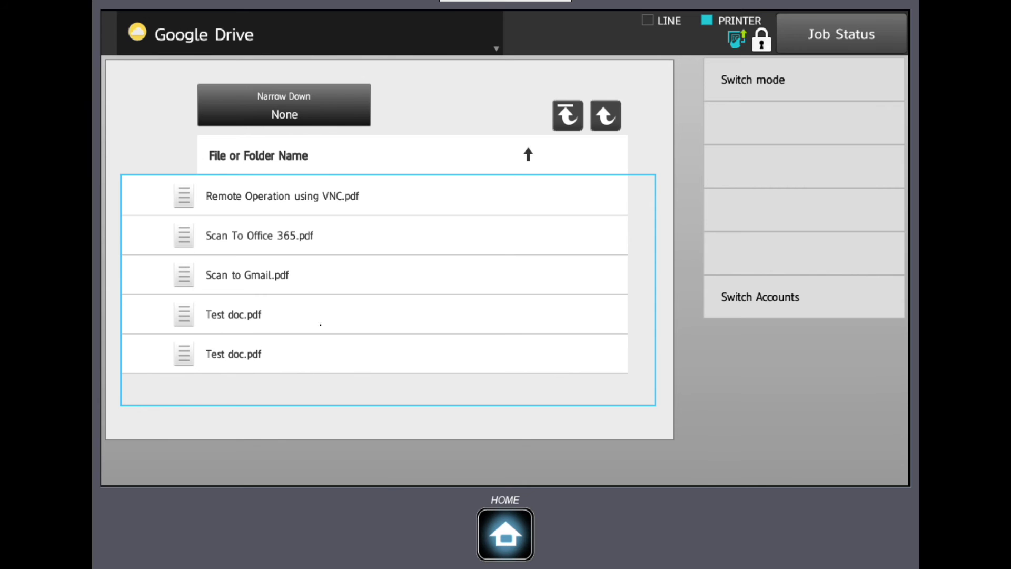
pyautogui.click(229, 357)
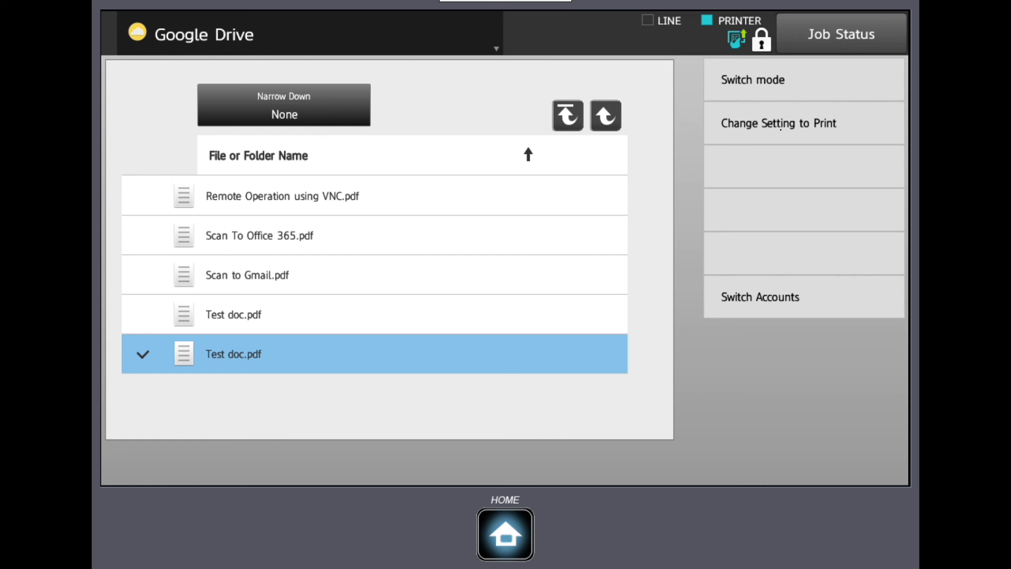
# Step: Open the print settings and set 2-Sided Print to Book
pyautogui.click(780, 128)
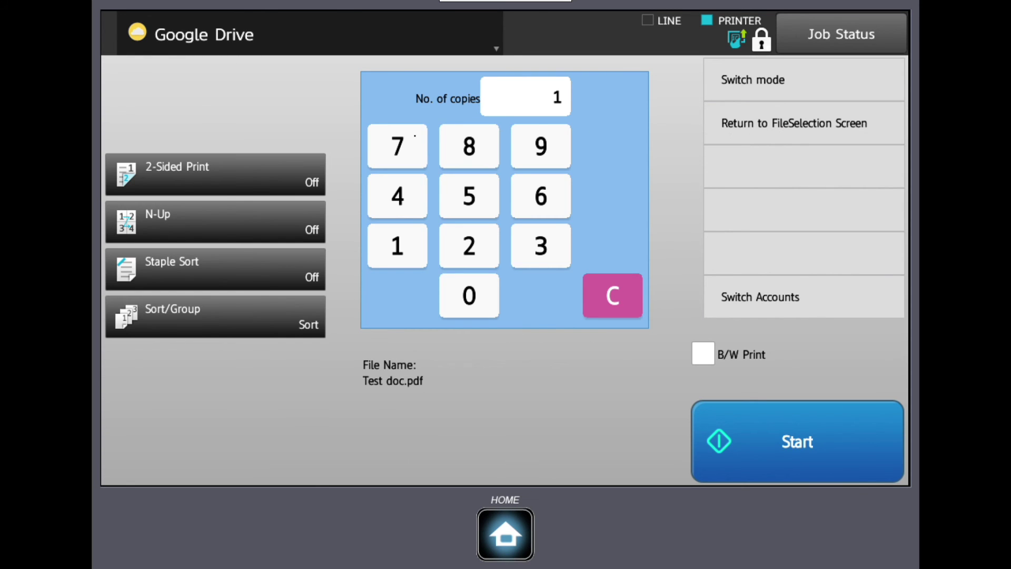
pyautogui.click(219, 175)
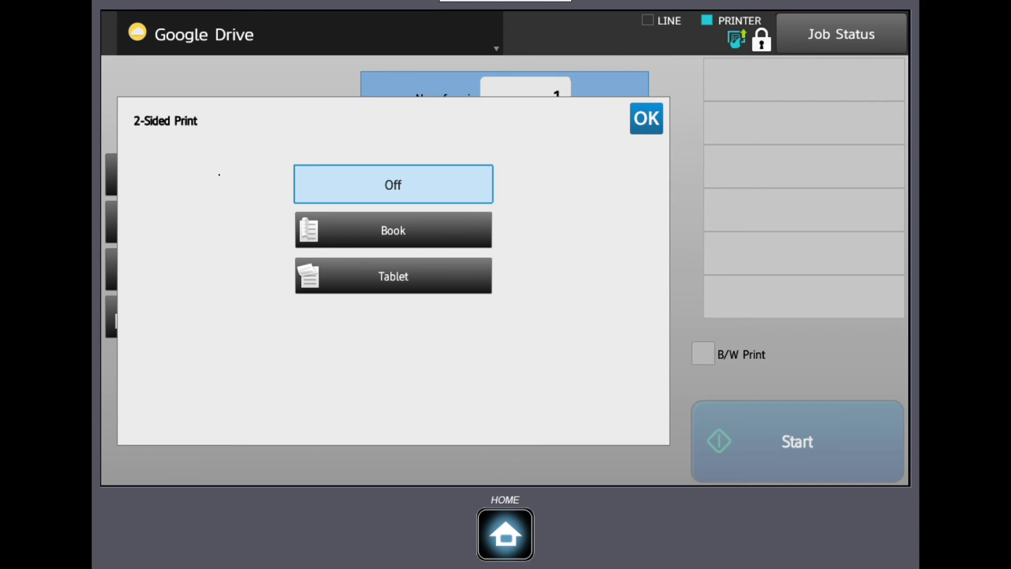
pyautogui.click(379, 228)
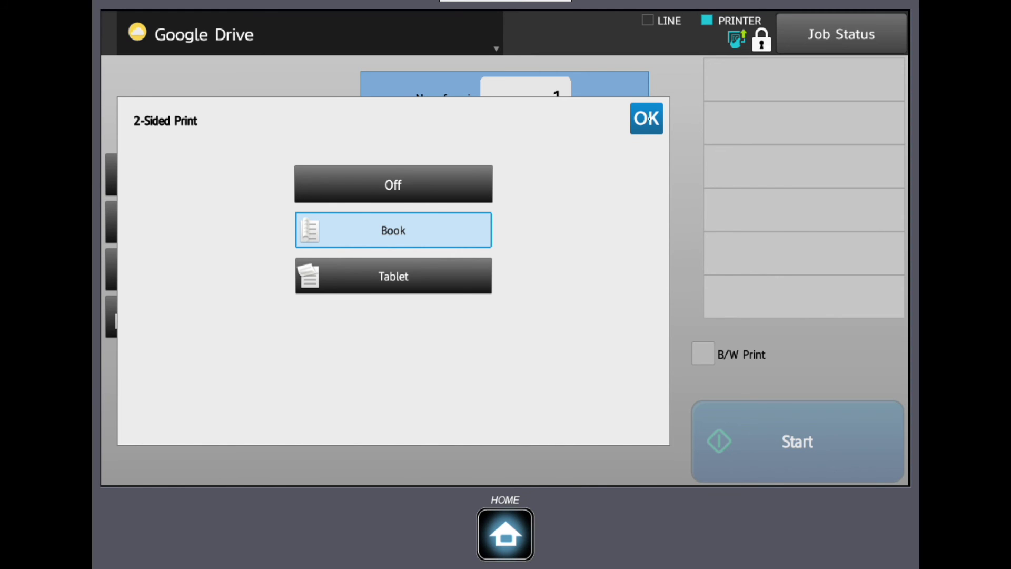
pyautogui.click(649, 118)
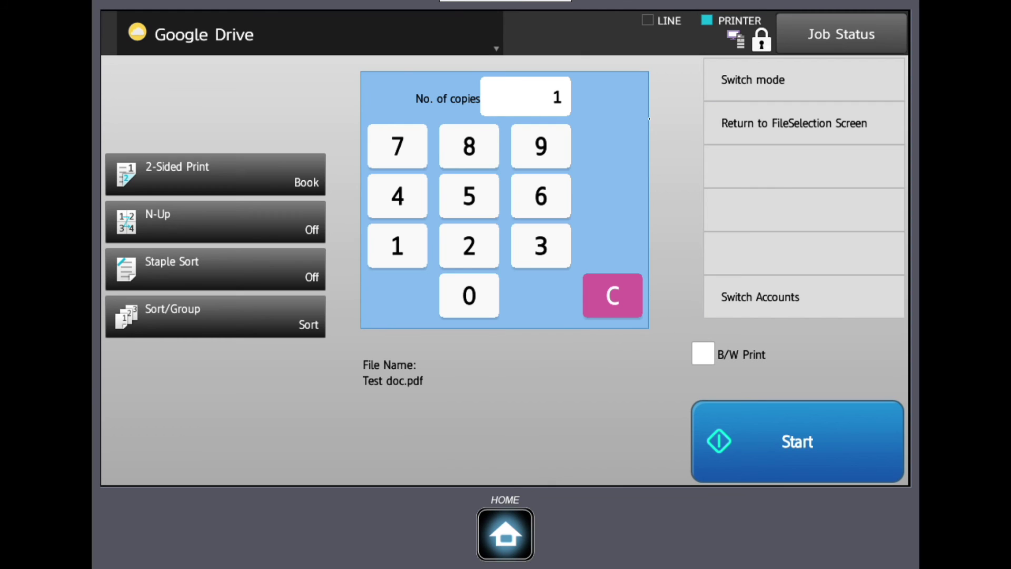
# Step: Try N-Up at 2, 4 and 8 pages per sheet, then leave N-Up Off
pyautogui.click(224, 232)
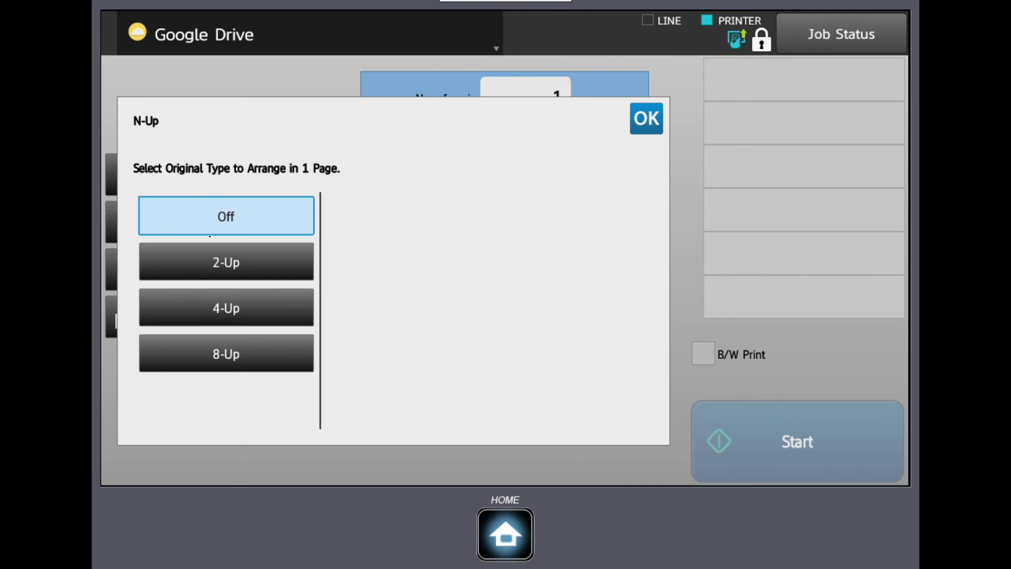
pyautogui.click(210, 263)
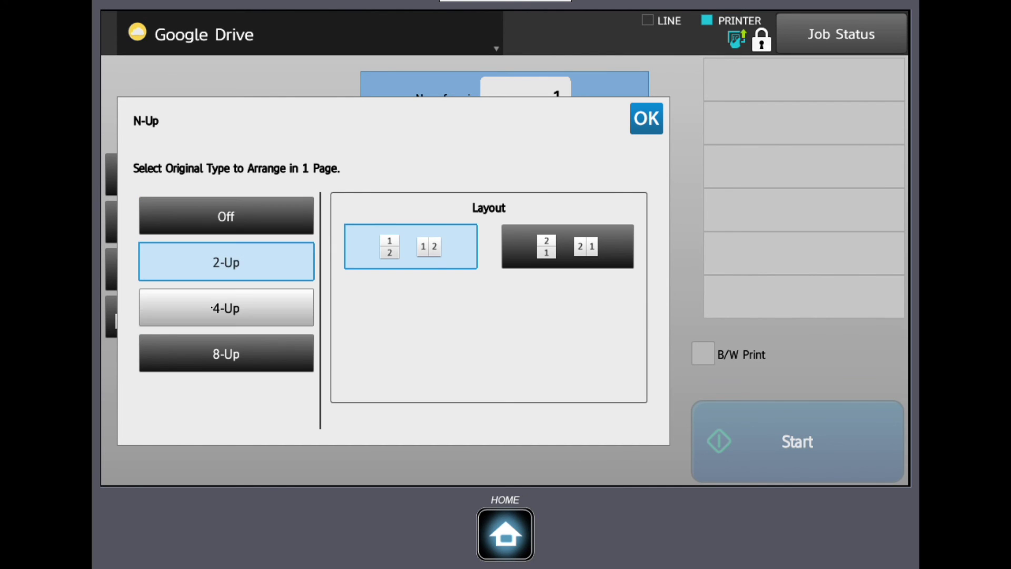
pyautogui.click(211, 309)
pyautogui.click(215, 357)
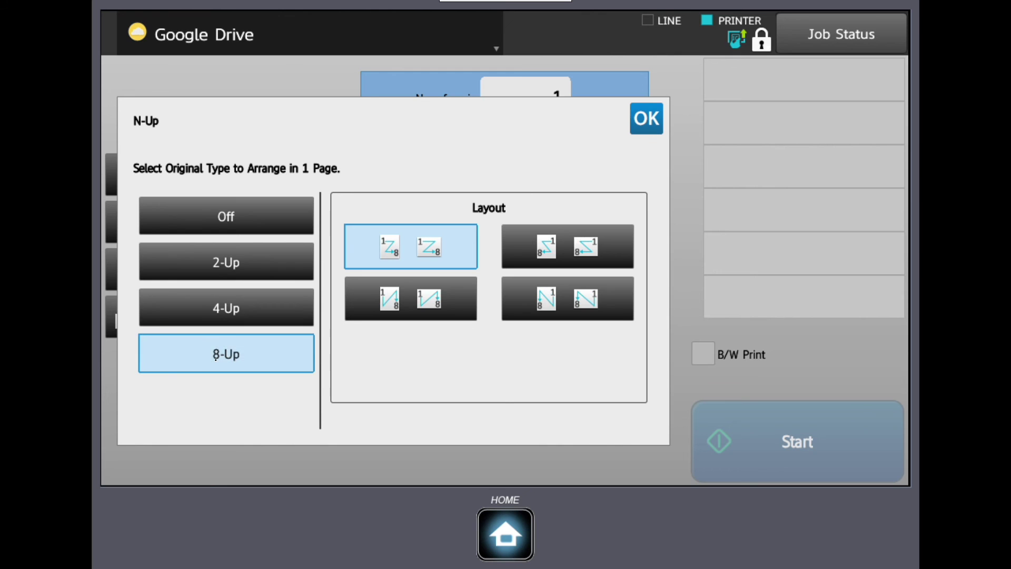
pyautogui.click(232, 211)
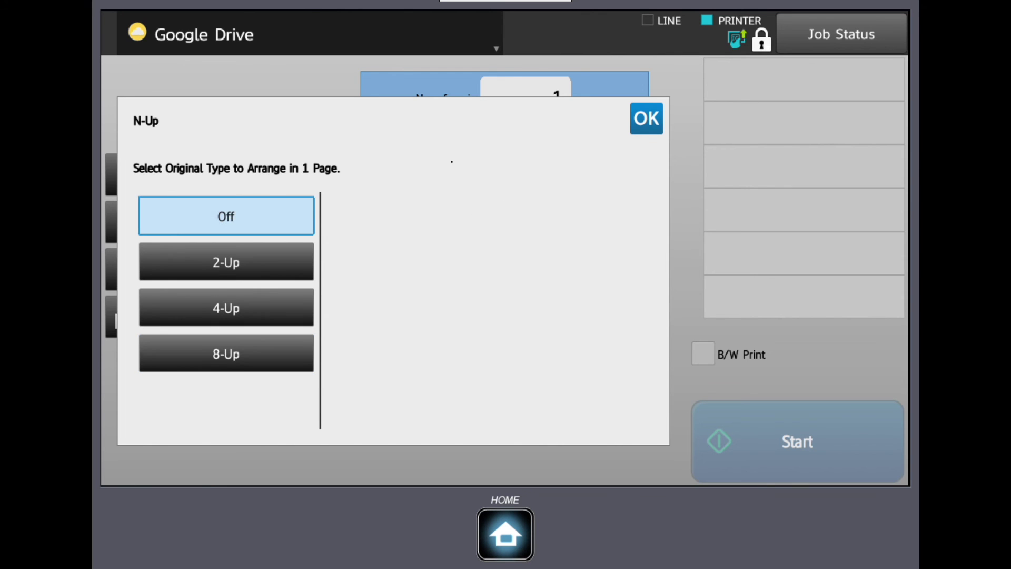
pyautogui.click(648, 119)
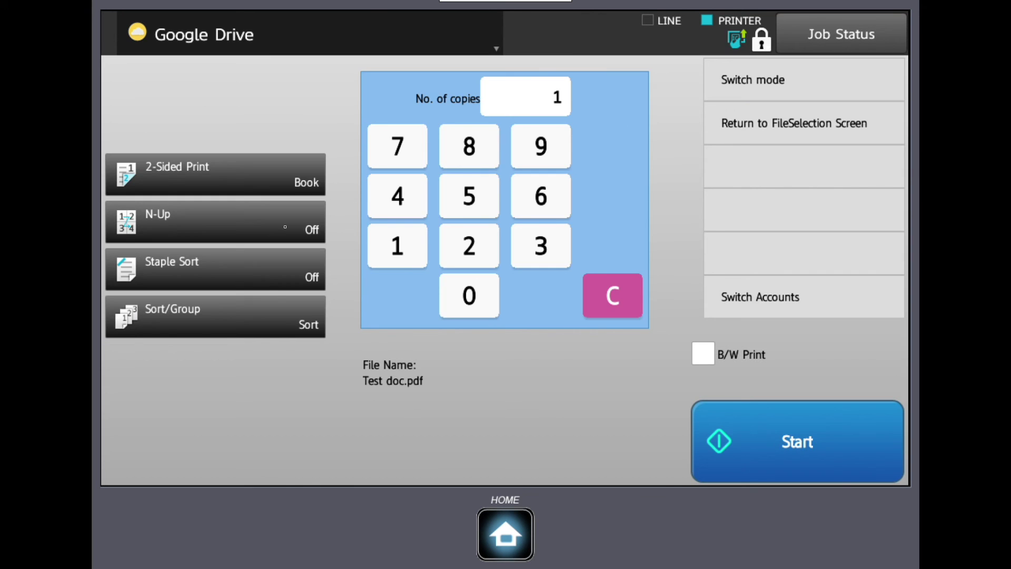
pyautogui.click(205, 273)
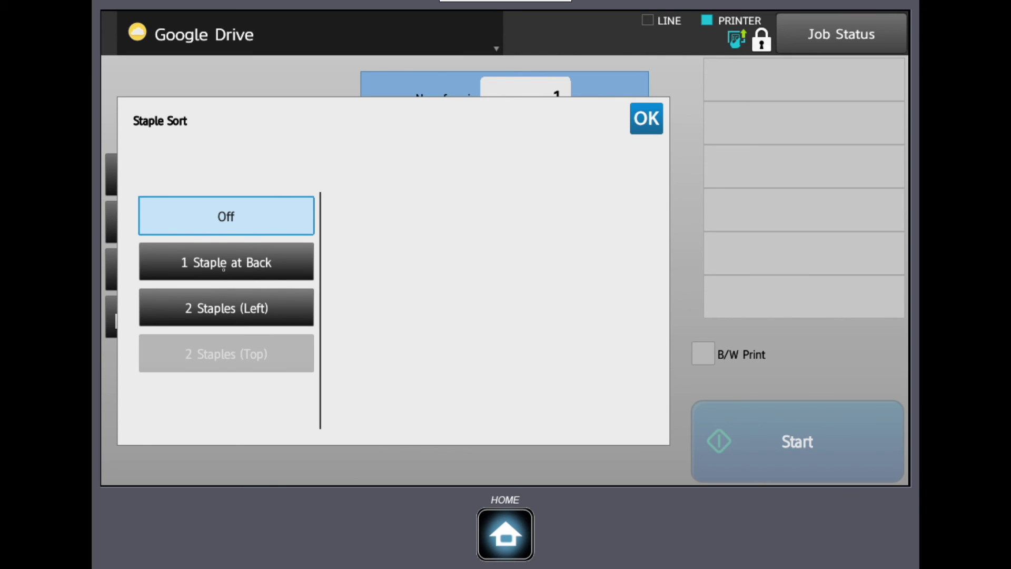
# Step: Set Staple Sort to 2 Staples (Left) instead of a single back staple
pyautogui.click(224, 266)
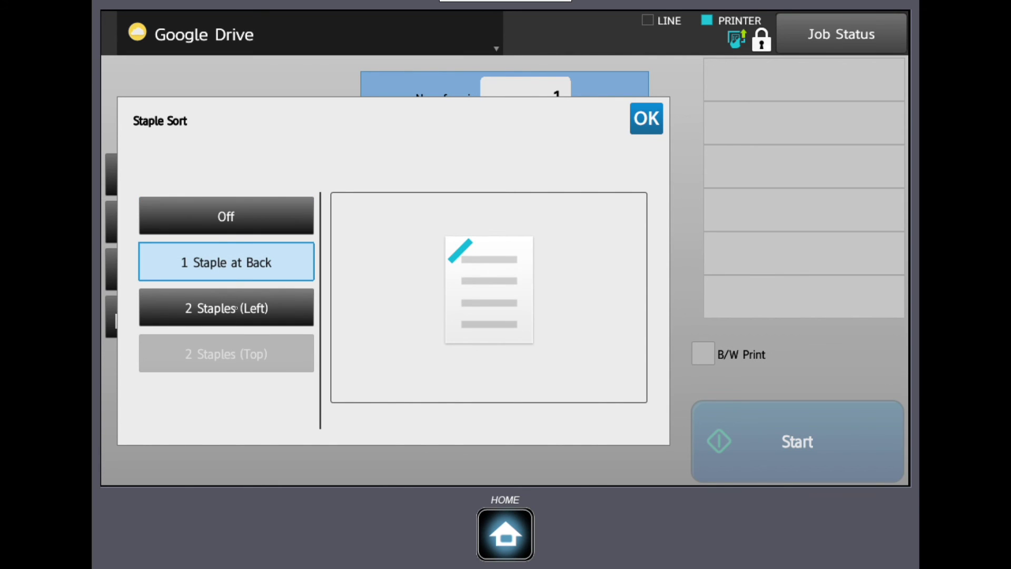
pyautogui.click(236, 309)
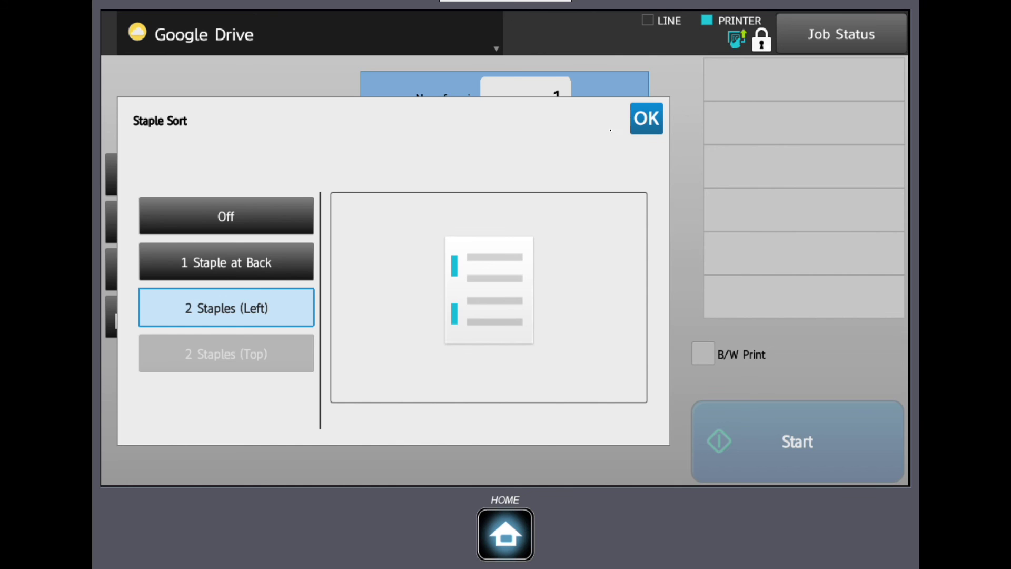
pyautogui.click(649, 121)
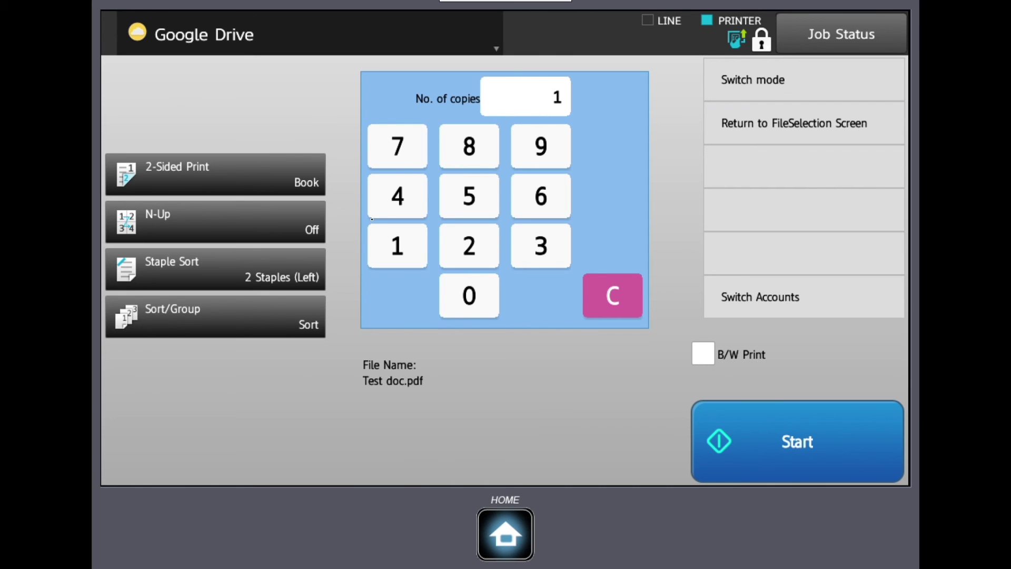
# Step: Keep Sort/Group on collated Sort after briefly trying Group
pyautogui.click(225, 323)
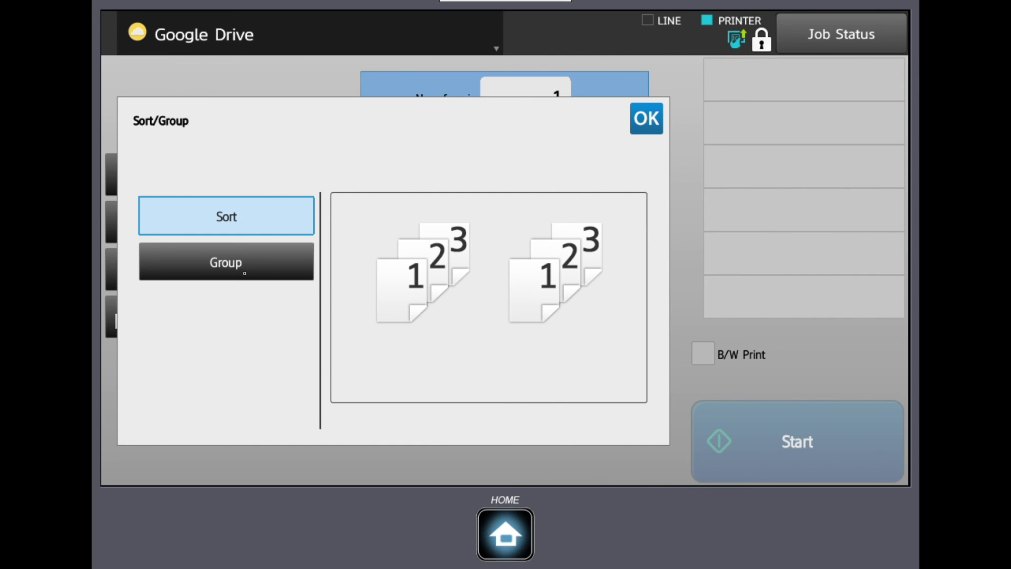
pyautogui.click(245, 273)
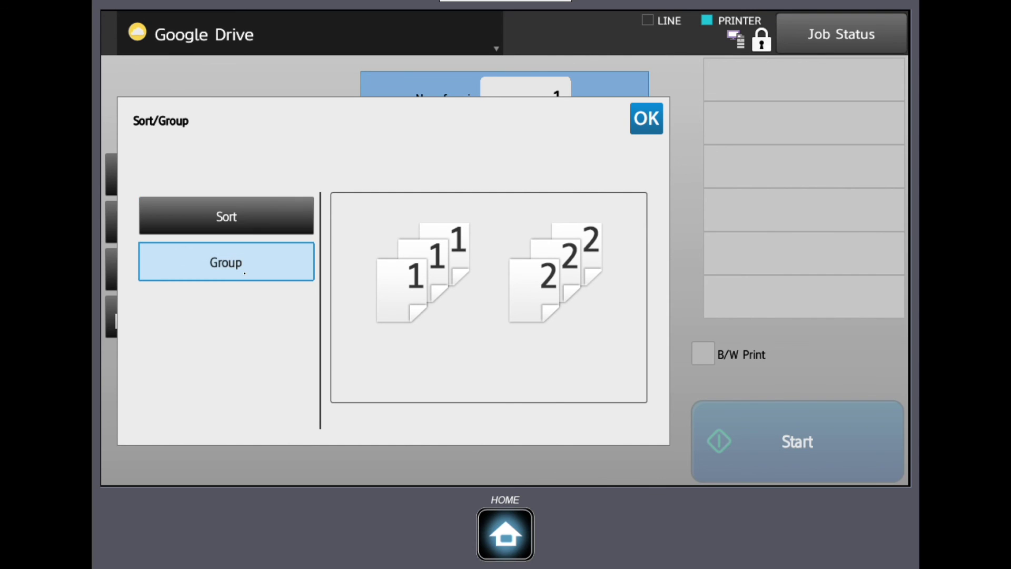
pyautogui.click(253, 218)
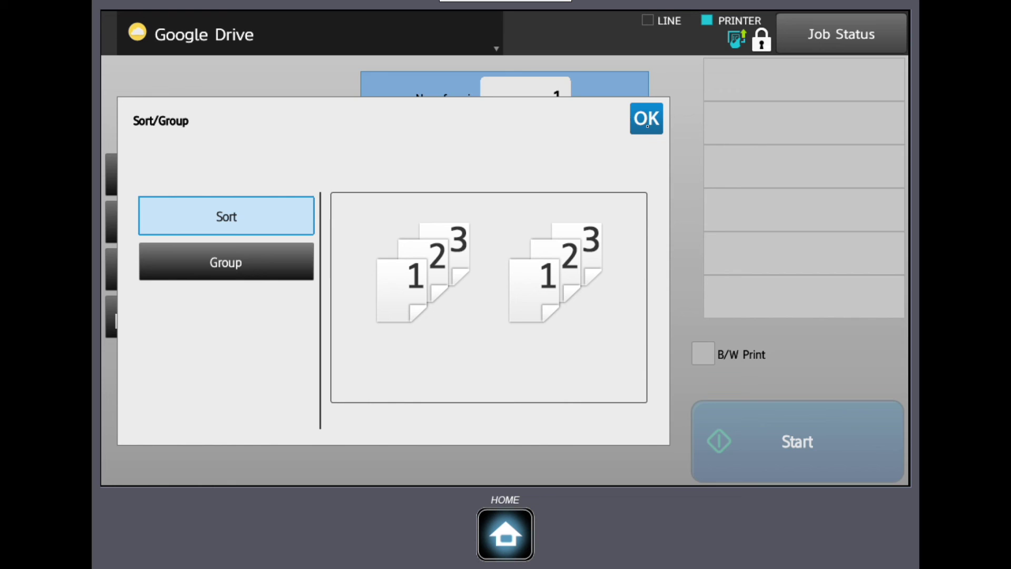
pyautogui.click(647, 126)
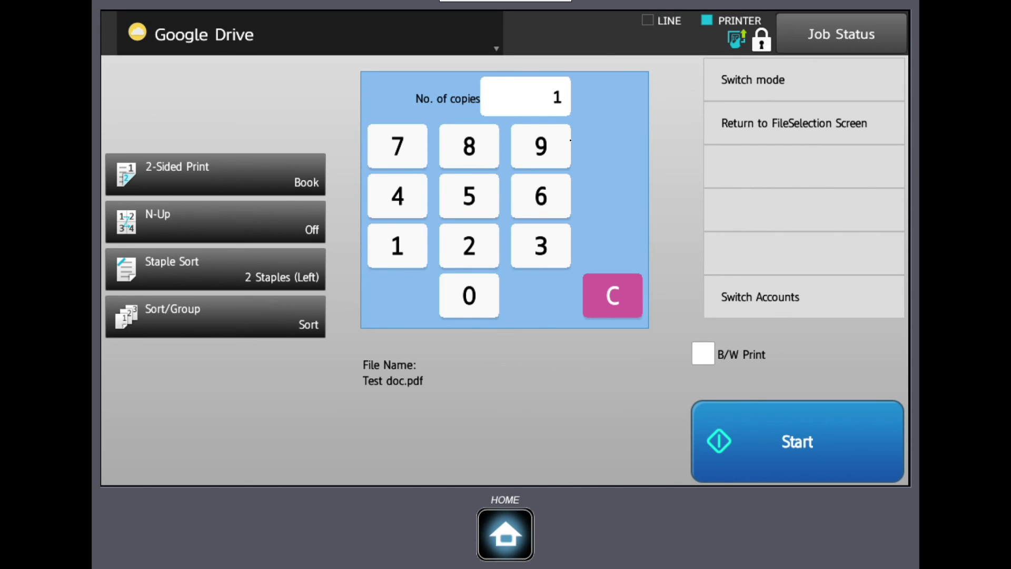
# Step: Set the number of copies to 2 after entering 999 and clearing it
pyautogui.click(546, 151)
pyautogui.click(547, 150)
pyautogui.click(547, 147)
pyautogui.click(600, 293)
pyautogui.click(485, 262)
# Step: Print Test doc.pdf in black and white and acknowledge the Job stored message
pyautogui.click(703, 354)
pyautogui.click(774, 437)
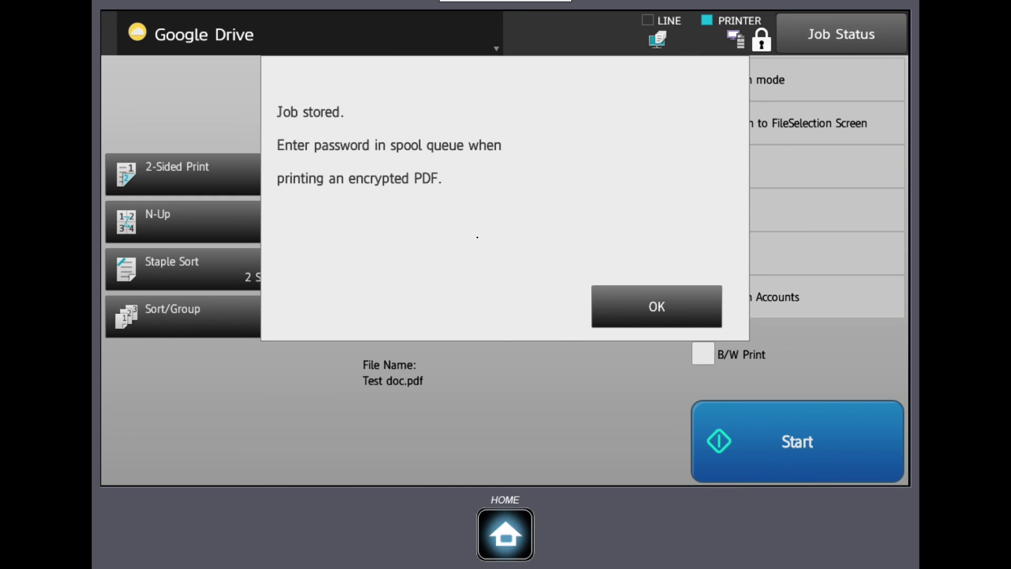
pyautogui.click(714, 306)
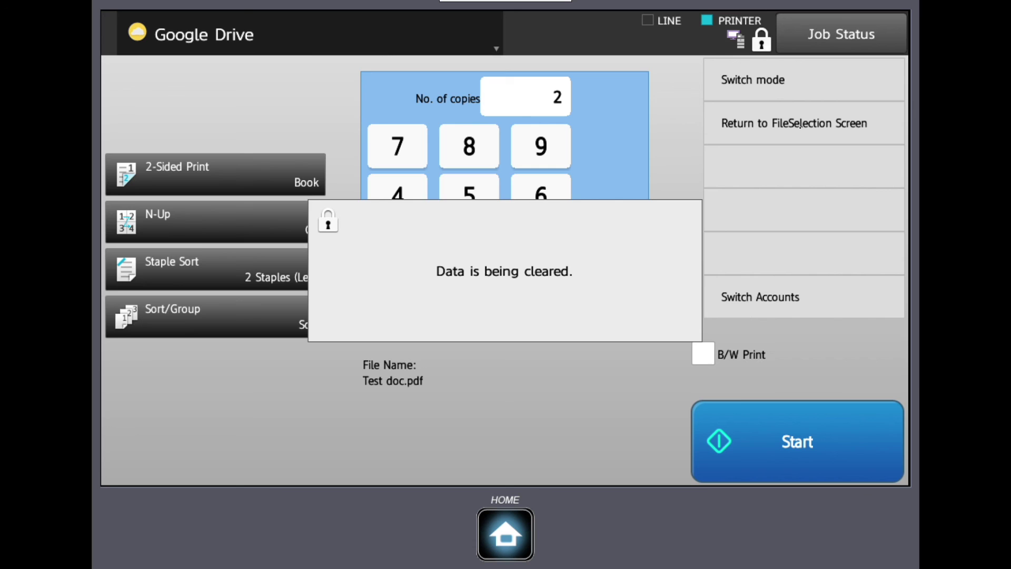
# Step: In the Drive file list, tick all five files, return to the top folder, and switch mode
pyautogui.click(800, 125)
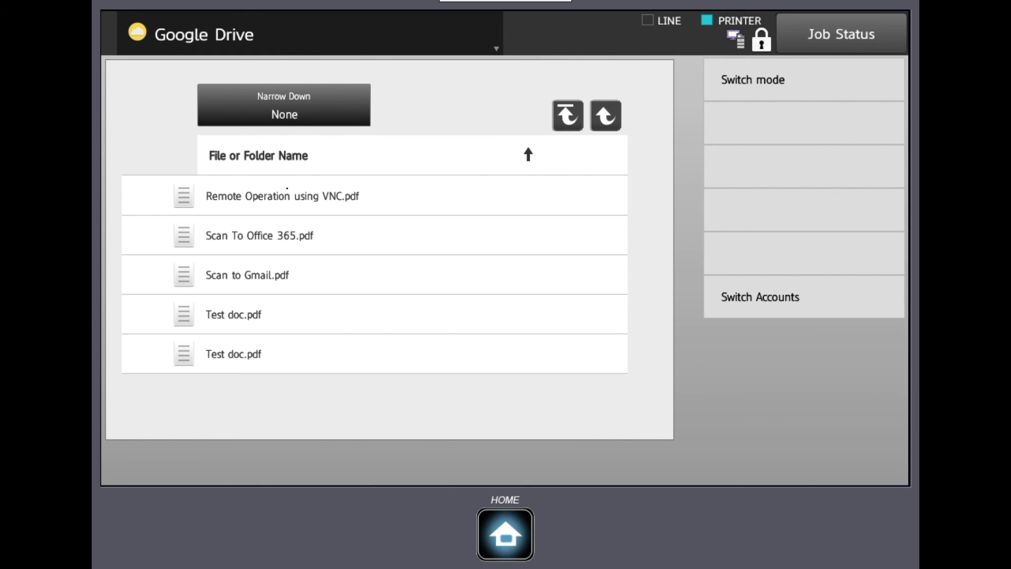
pyautogui.click(287, 194)
pyautogui.click(271, 235)
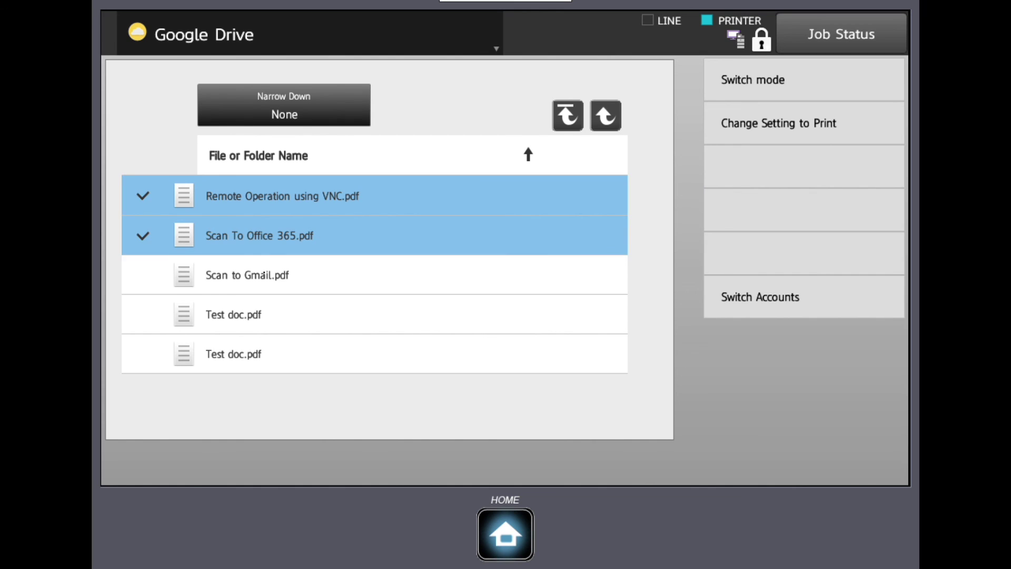
pyautogui.click(263, 276)
pyautogui.click(265, 313)
pyautogui.click(278, 354)
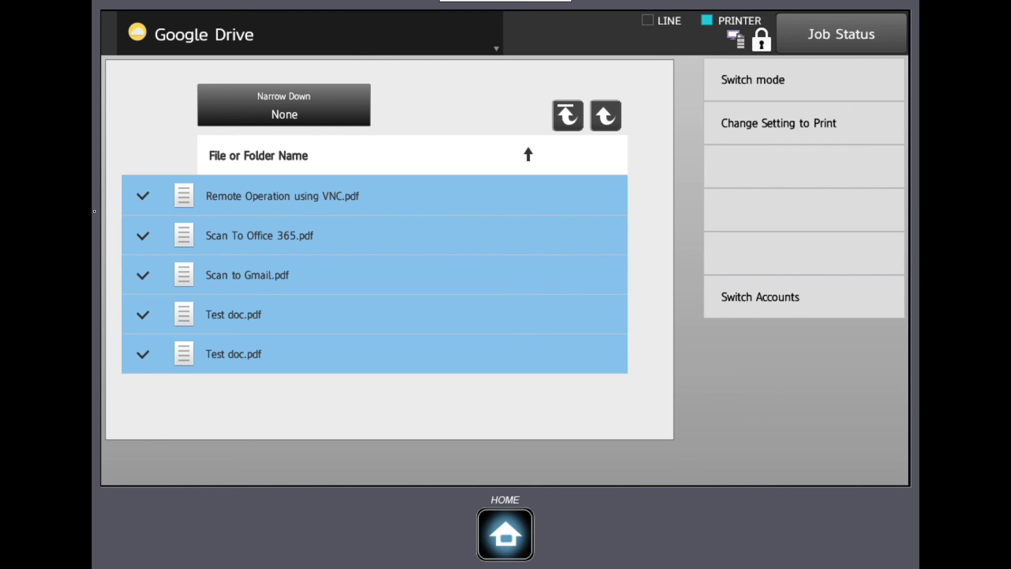
pyautogui.click(567, 115)
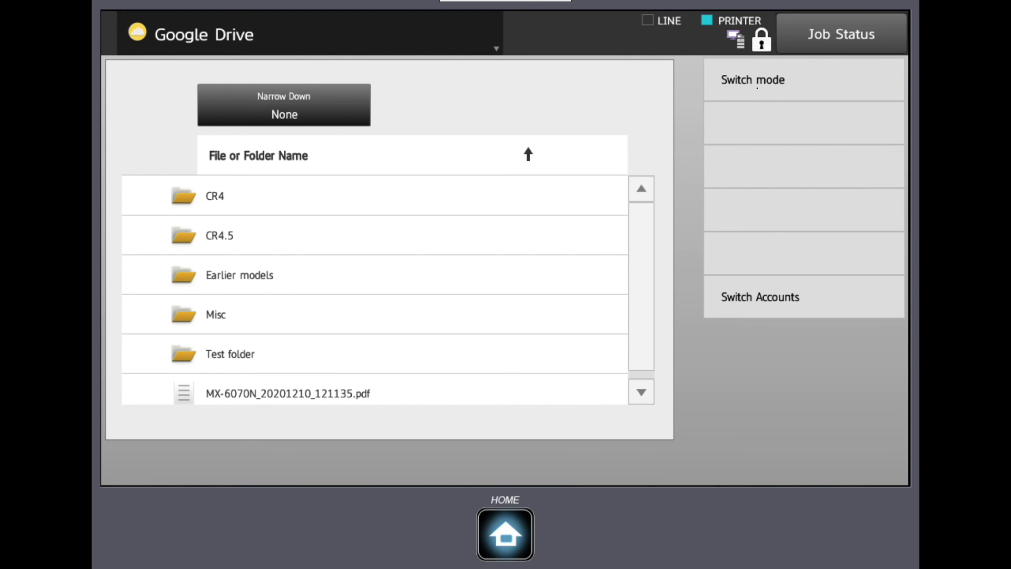
pyautogui.click(757, 88)
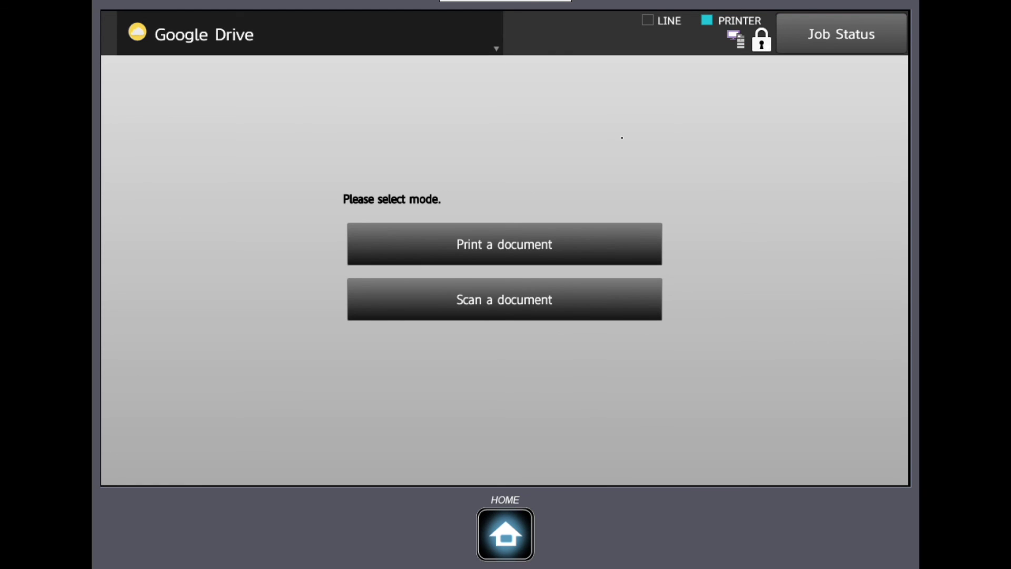